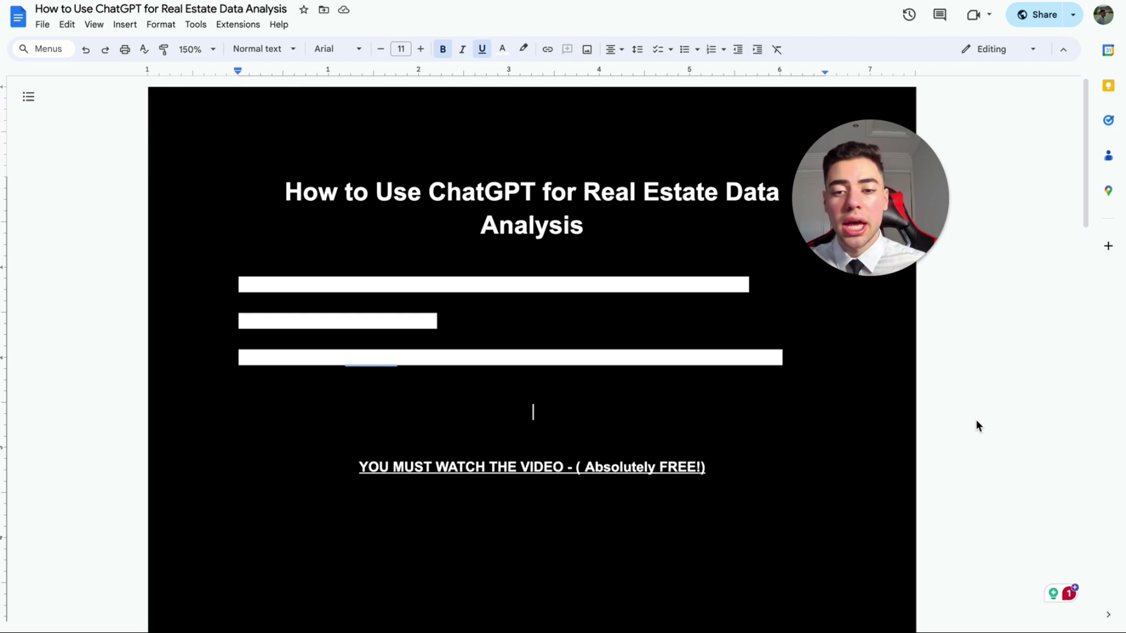
Uncover the three hidden intro lines of the guide, including 'IF YOU HATE CLEANING DATA'
{"action": "key", "text": "ctrl+z"}
{"action": "left_click", "coordinate": [518, 315]}
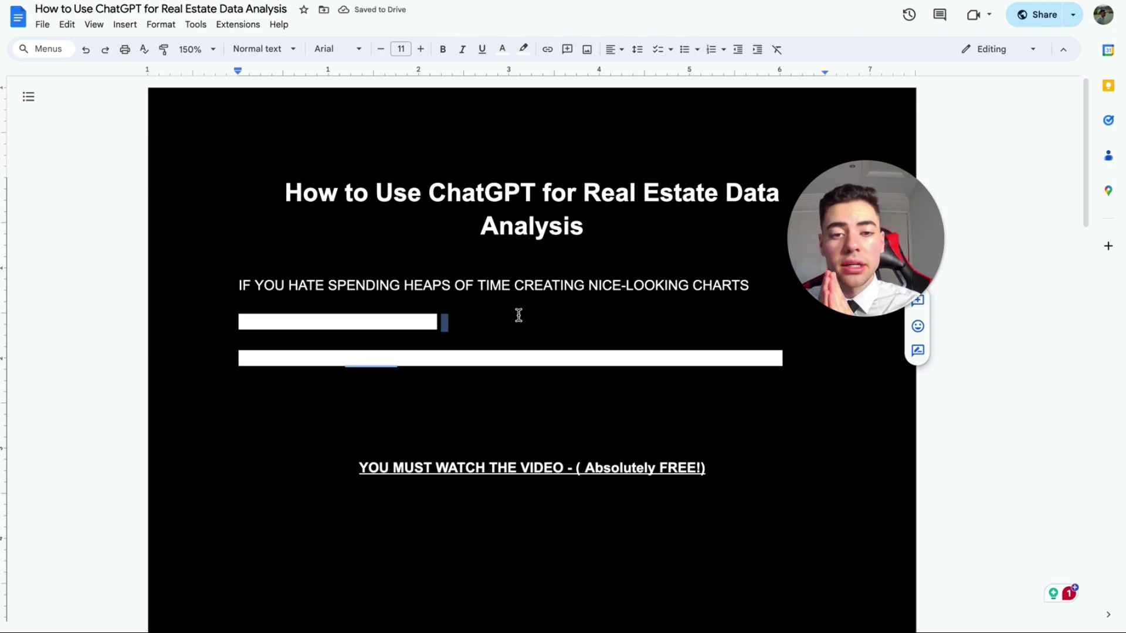
{"action": "double_click", "coordinate": [426, 320]}
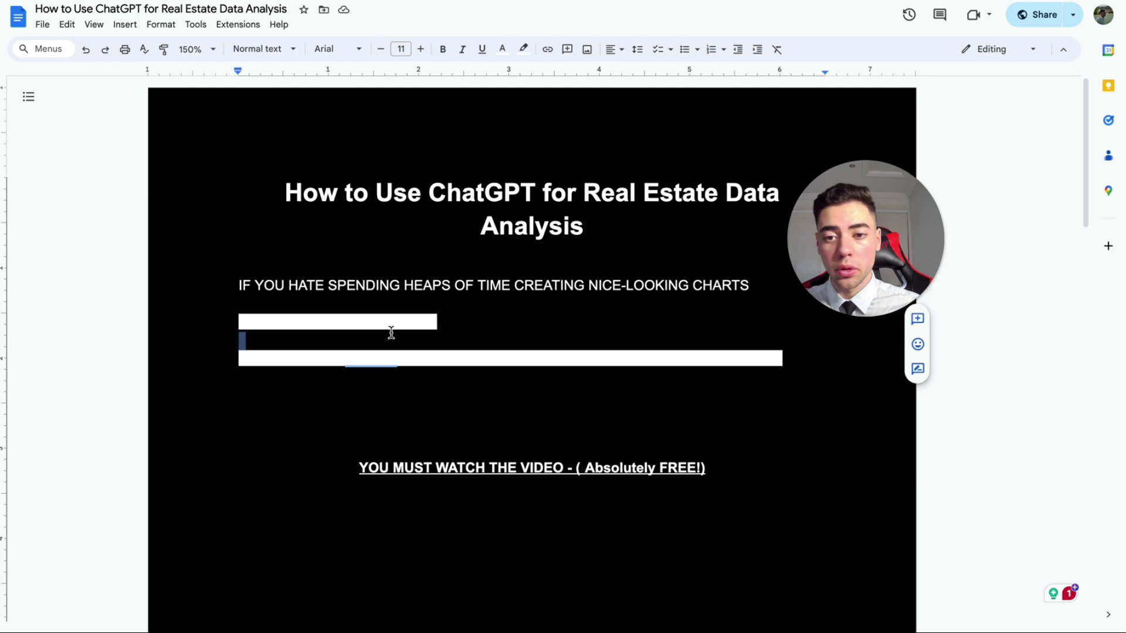
{"action": "key", "text": "ctrl+z"}
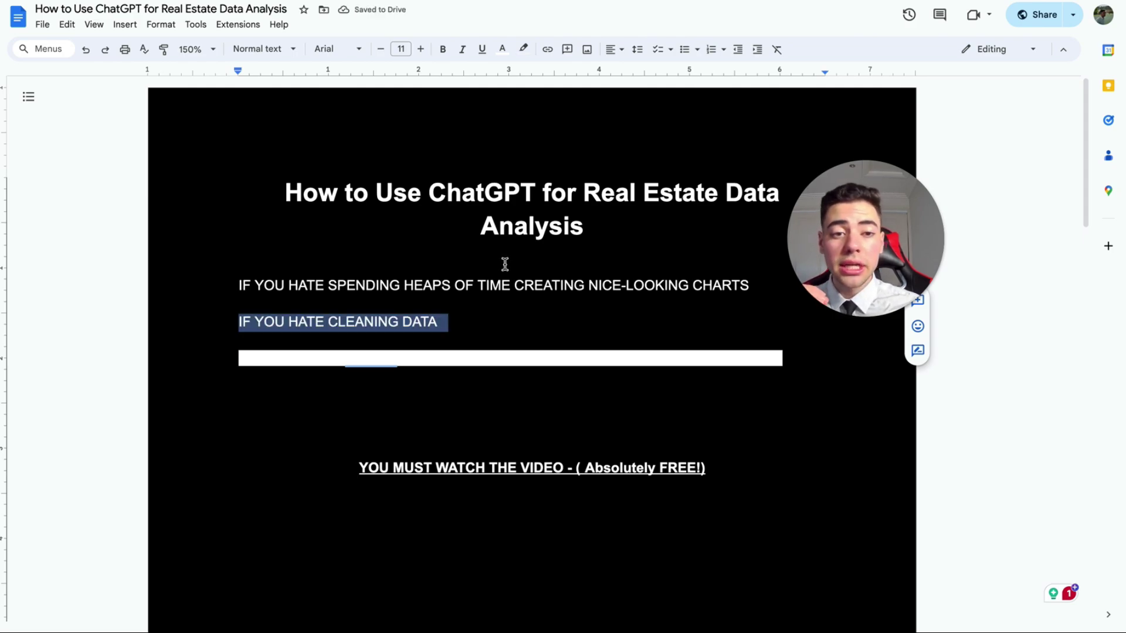
{"action": "key", "text": "ctrl+z"}
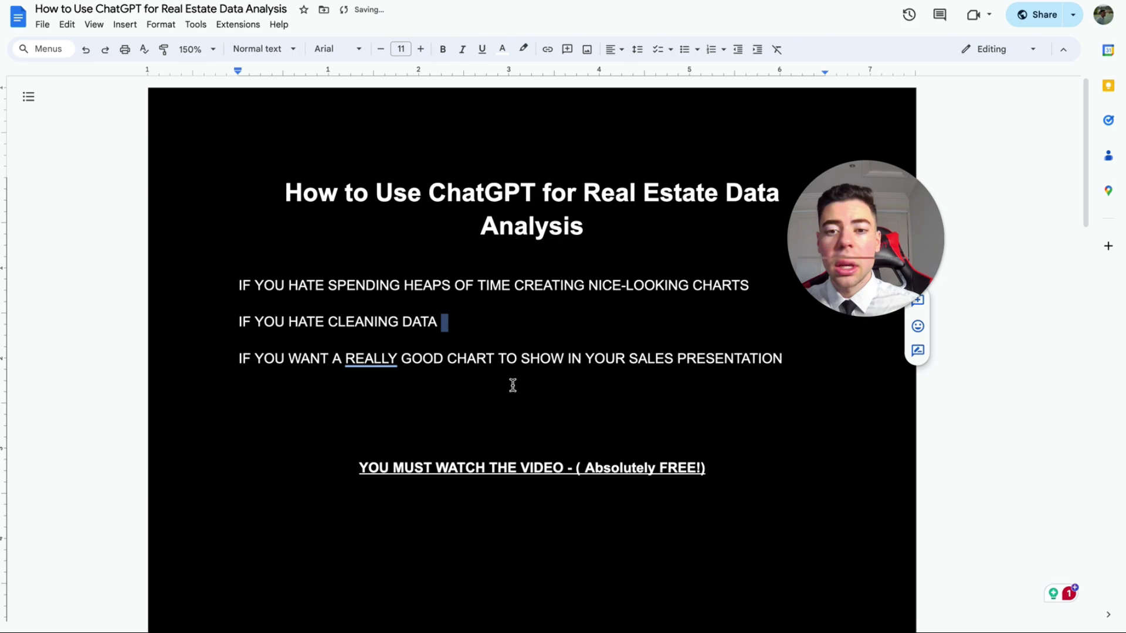
{"action": "left_click", "coordinate": [513, 386]}
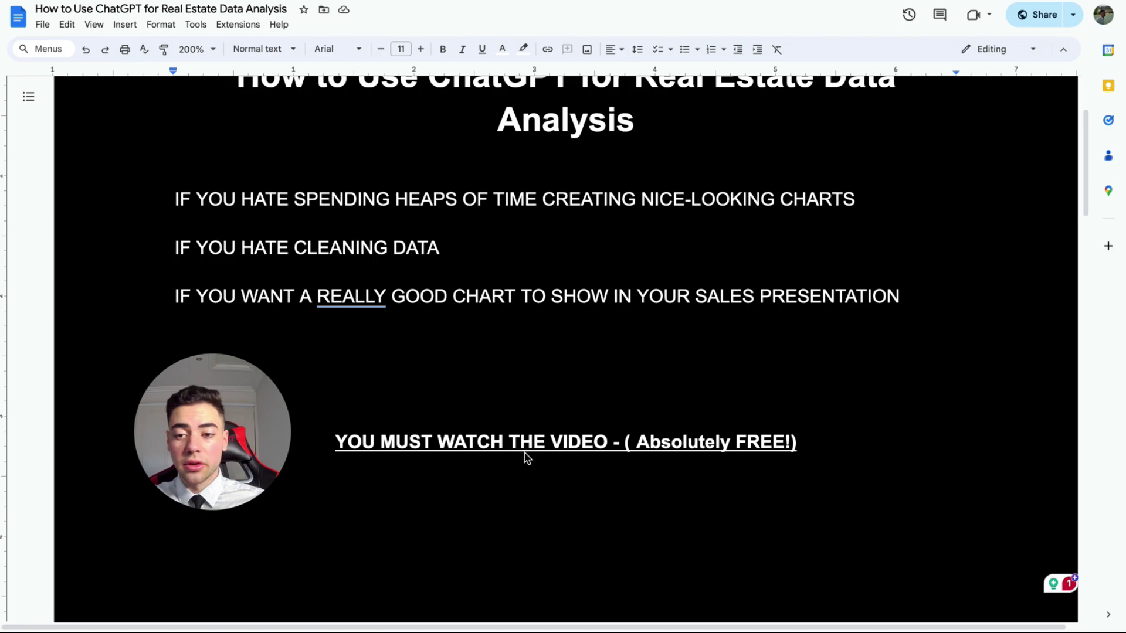
Follow the guide's chat.openai.com link to the ChatGPT site
{"action": "scroll", "coordinate": [526, 457], "scroll_direction": "down", "scroll_amount": 1}
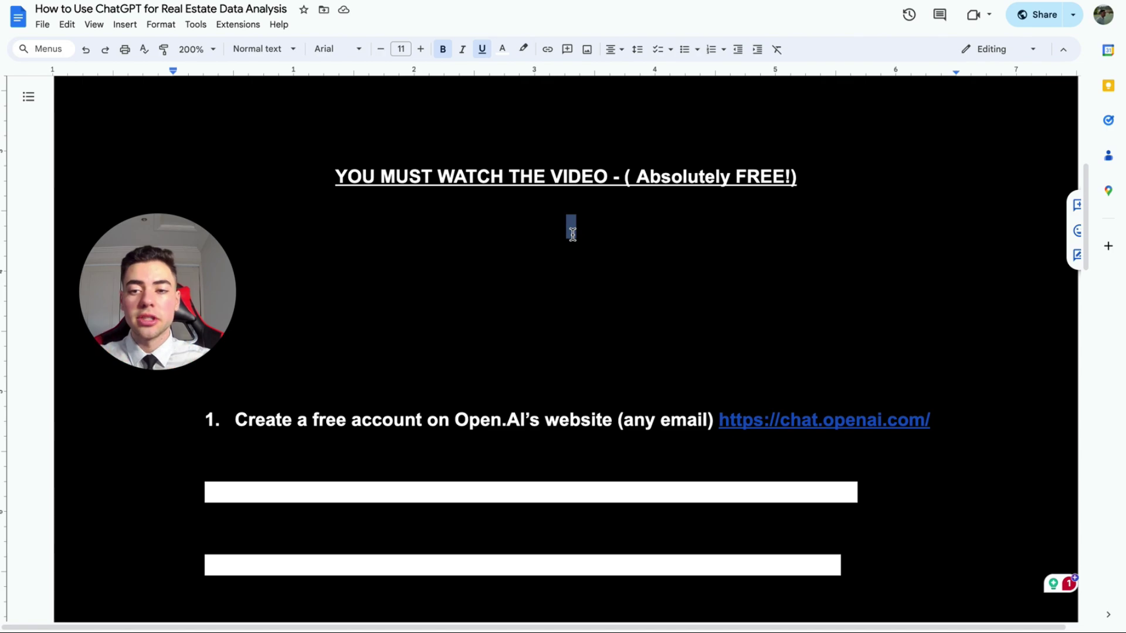
{"action": "left_click", "coordinate": [727, 422]}
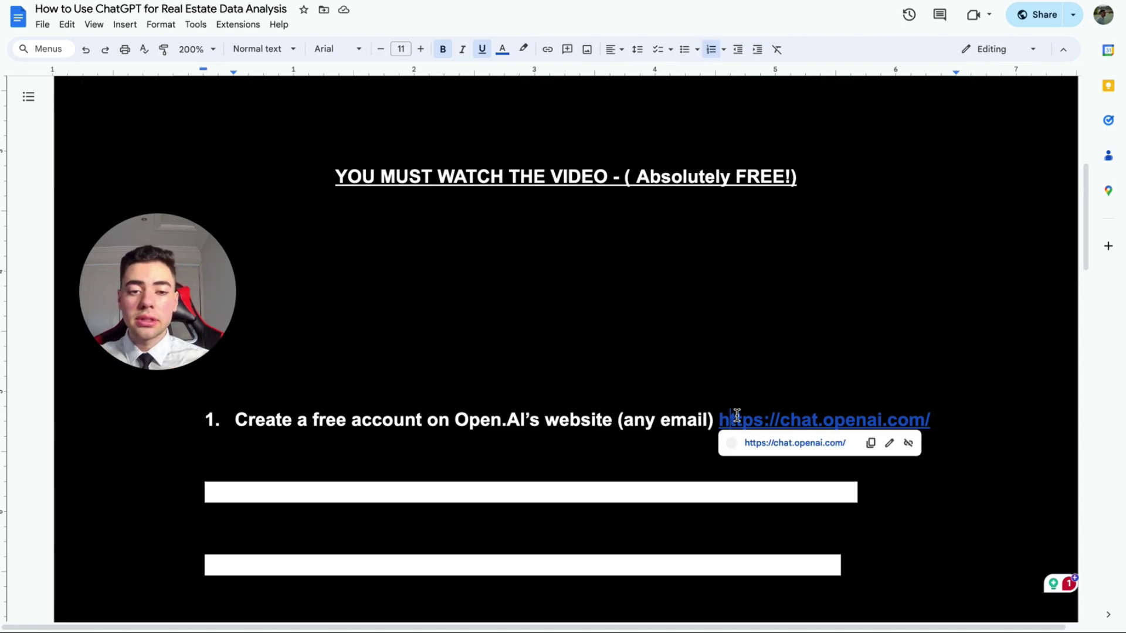
{"action": "left_click", "coordinate": [748, 446]}
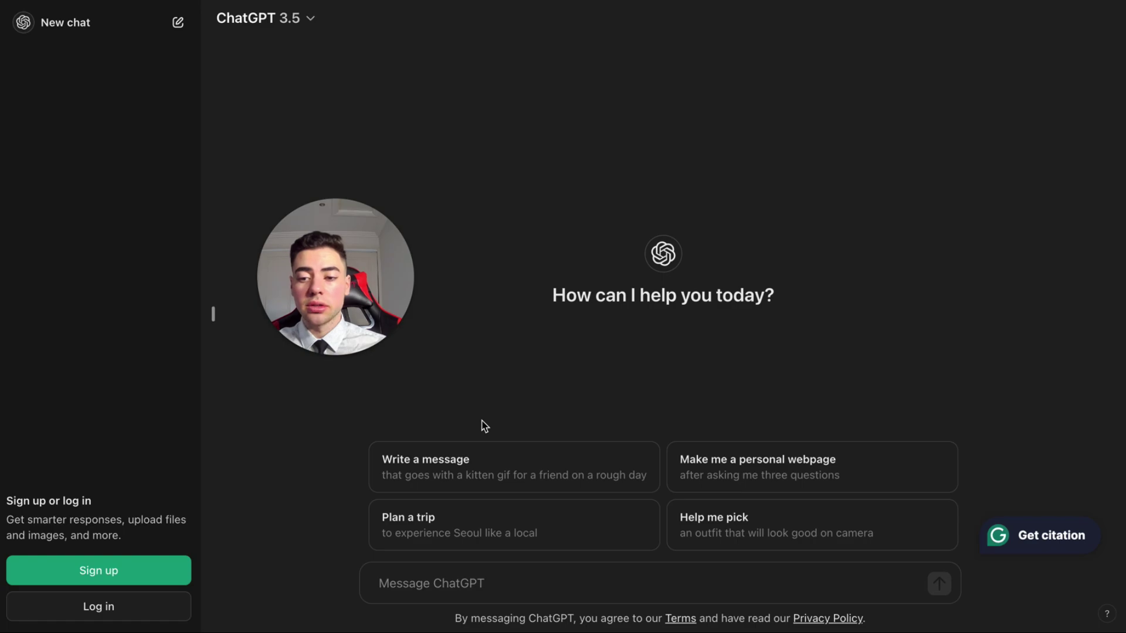
Start creating a ChatGPT account from the Sign up option
{"action": "left_click", "coordinate": [134, 582]}
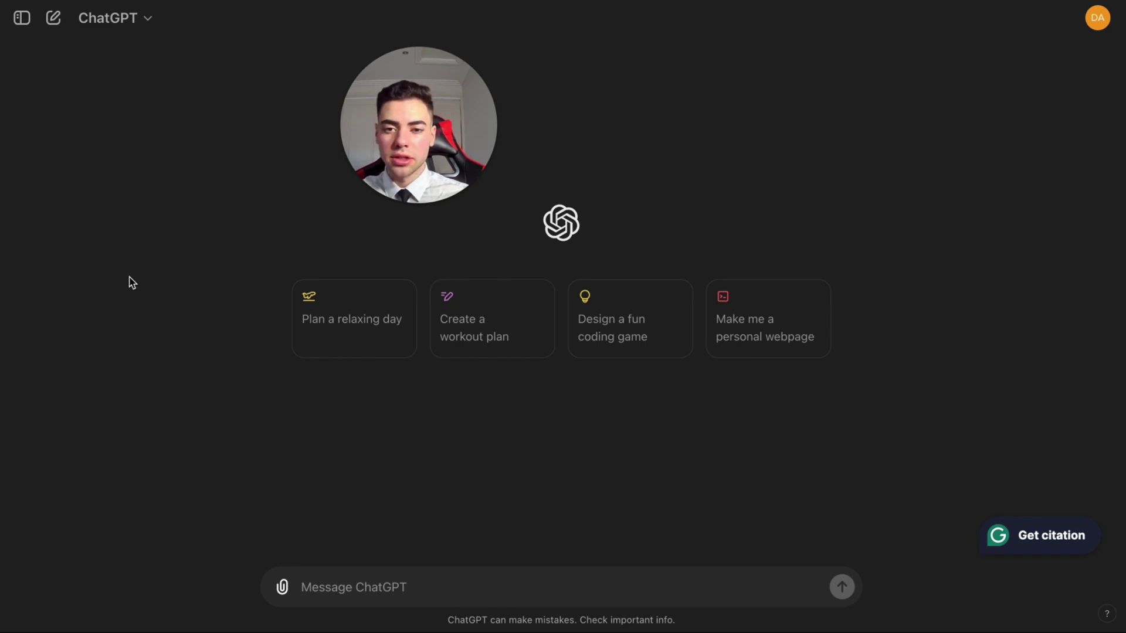
{"action": "left_click", "coordinate": [23, 22]}
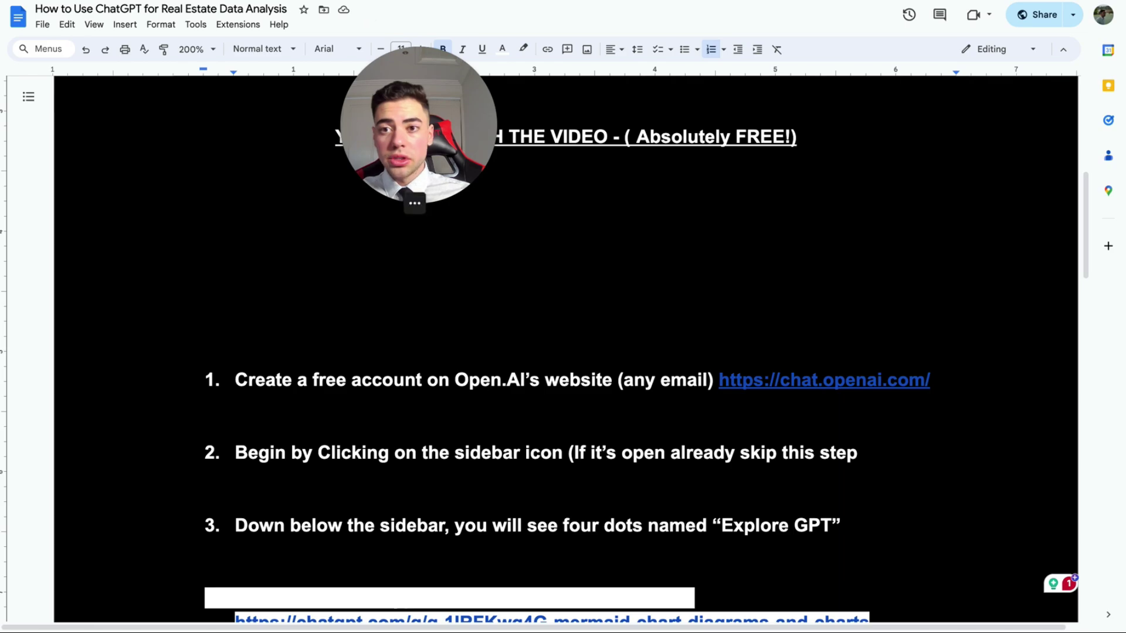
{"action": "key", "text": "super+Tab"}
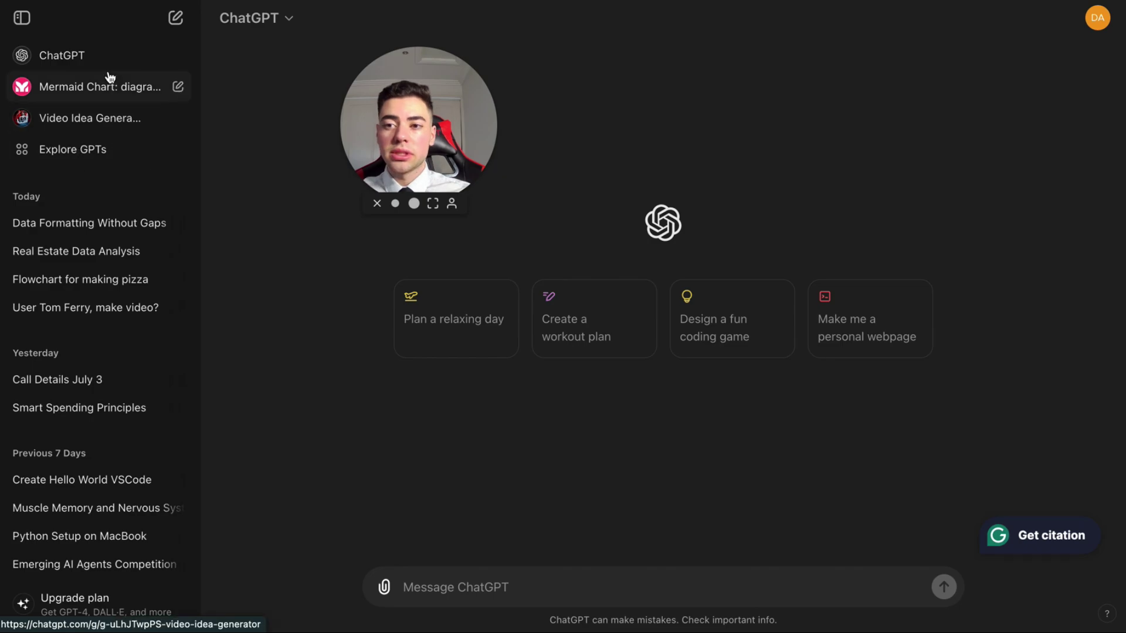
Browse the Explore GPTs page's Featured and Trending picks, including Mermaid Chart
{"action": "left_click", "coordinate": [88, 150]}
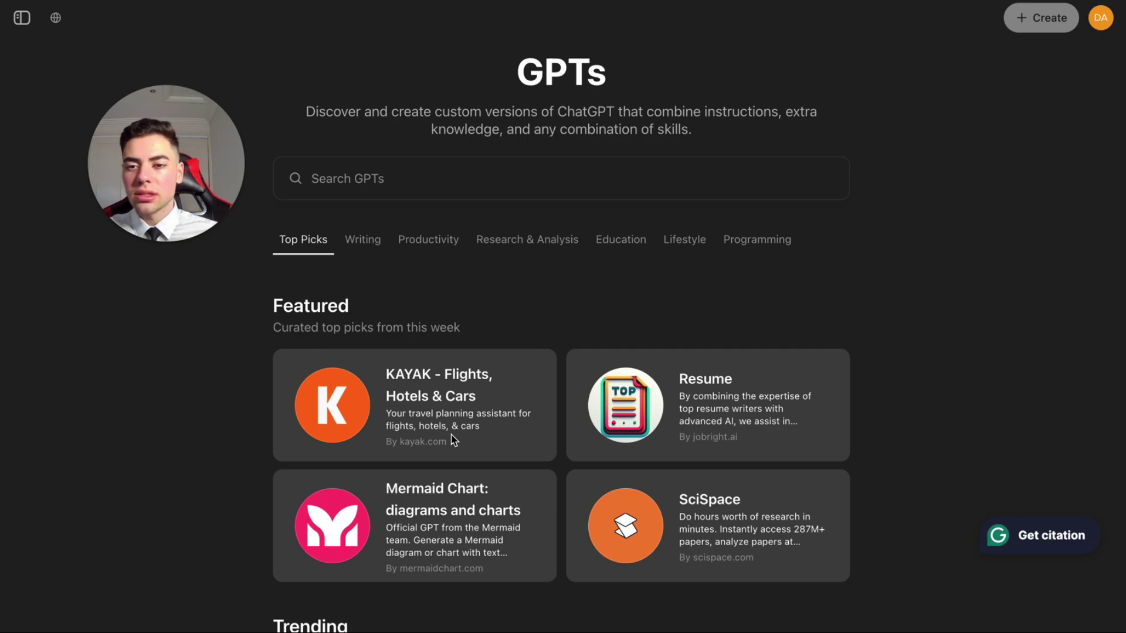
{"action": "scroll", "coordinate": [453, 439], "scroll_direction": "down", "scroll_amount": 2}
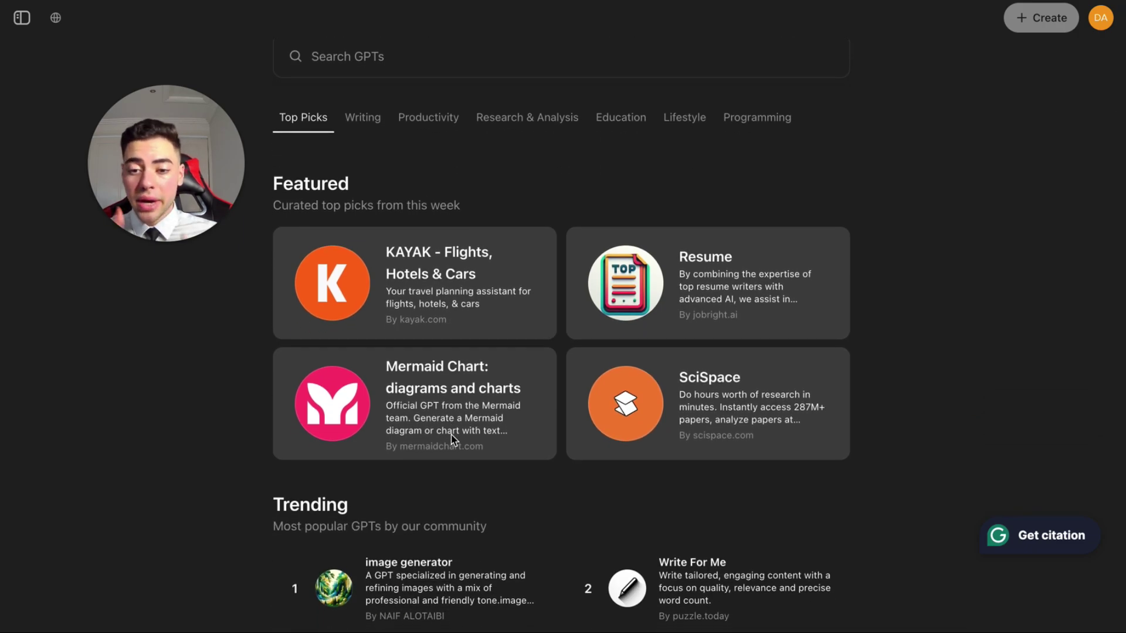
{"action": "scroll", "coordinate": [454, 440], "scroll_direction": "down", "scroll_amount": 1}
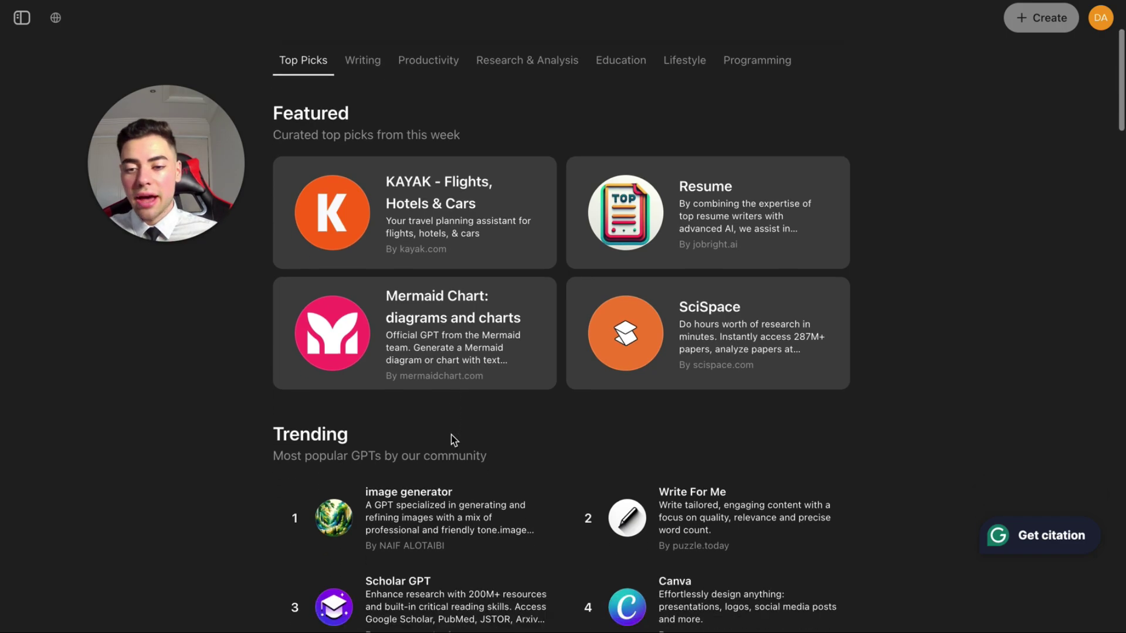
{"action": "scroll", "coordinate": [444, 526], "scroll_direction": "down", "scroll_amount": 1}
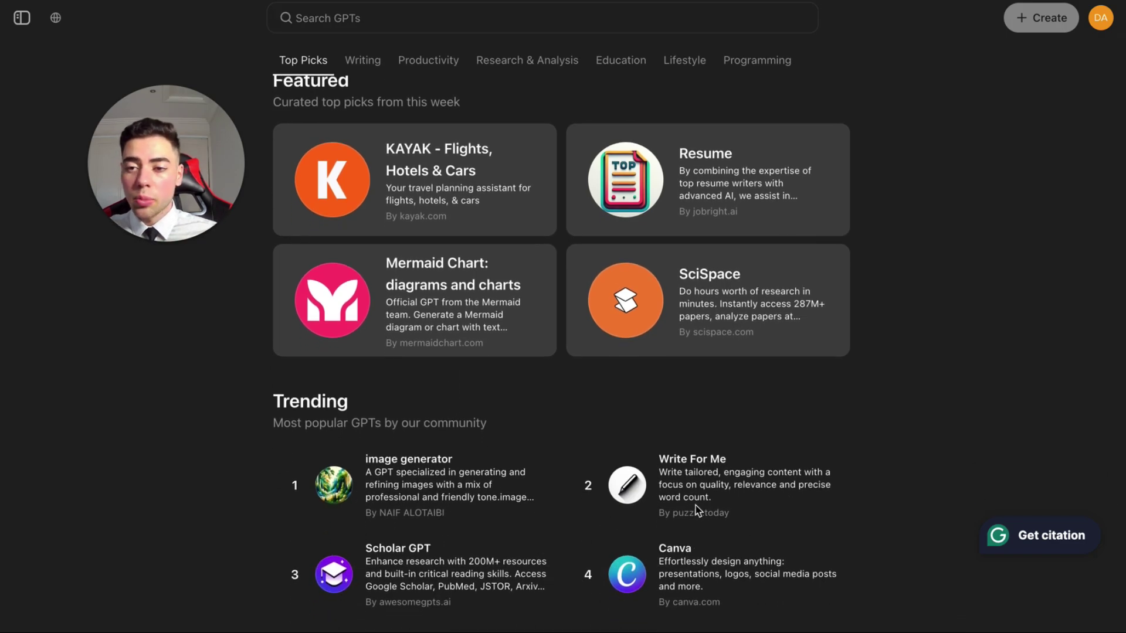
{"action": "scroll", "coordinate": [696, 506], "scroll_direction": "up", "scroll_amount": 3}
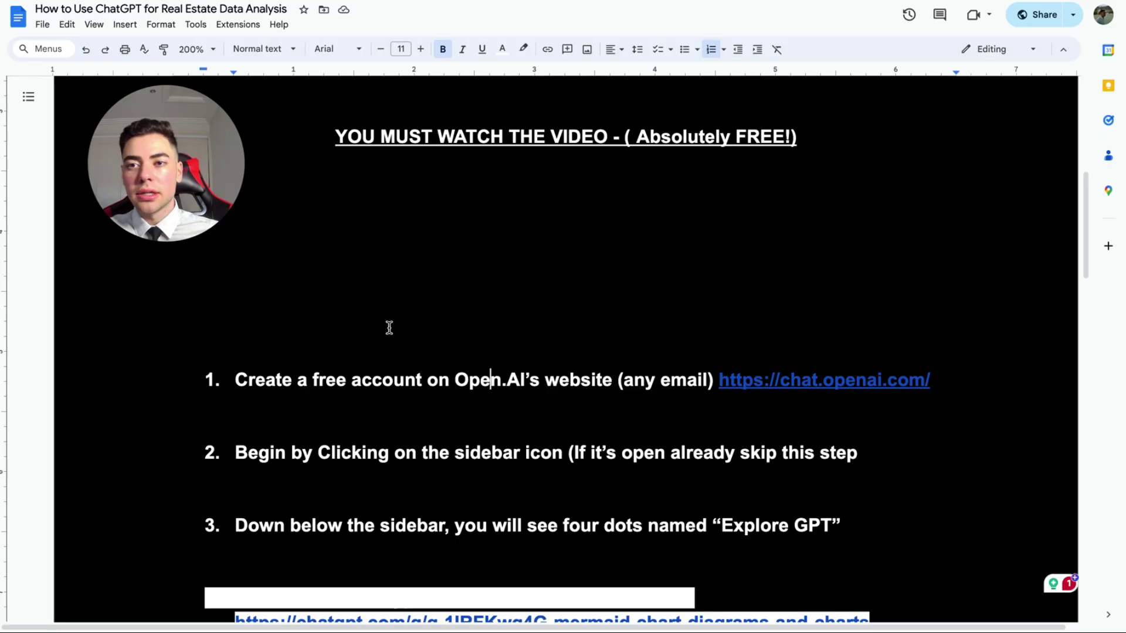
Remove the white highlight from guide step 4 and open its Mermaid Chart GPT link
{"action": "scroll", "coordinate": [389, 327], "scroll_direction": "down", "scroll_amount": 1}
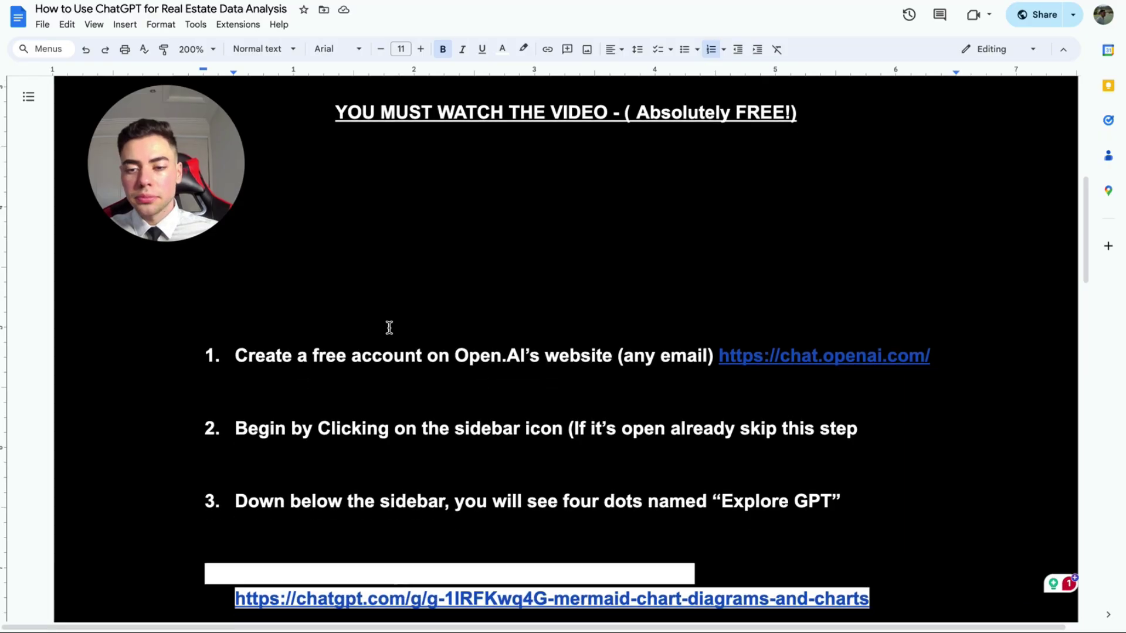
{"action": "triple_click", "coordinate": [401, 564]}
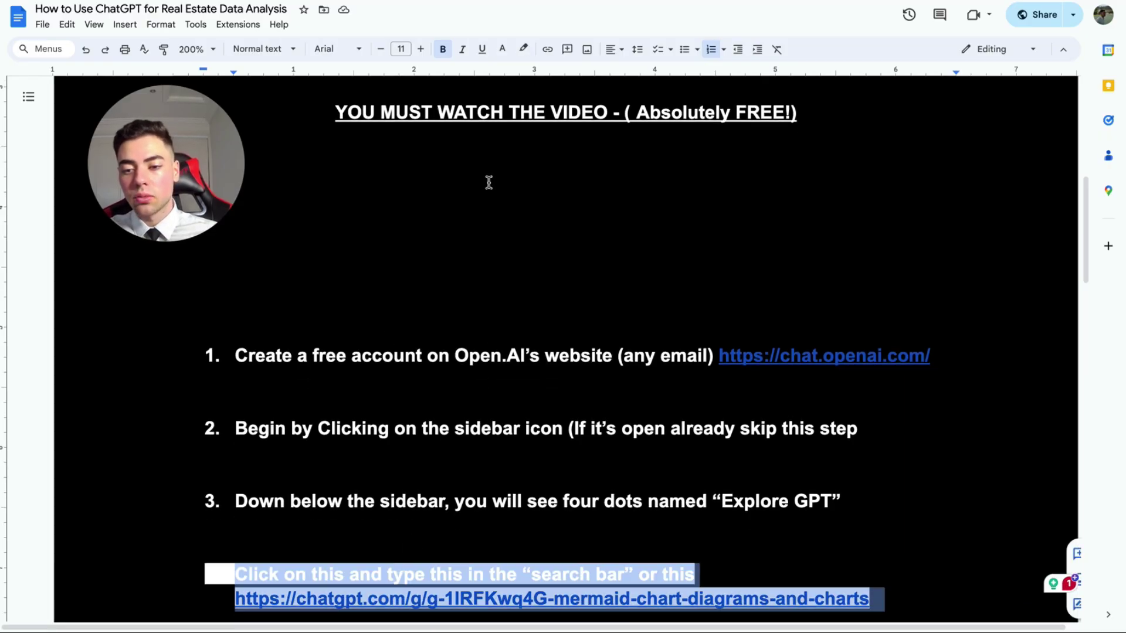
{"action": "left_click", "coordinate": [523, 48]}
{"action": "left_click", "coordinate": [531, 75]}
{"action": "left_click", "coordinate": [617, 469]}
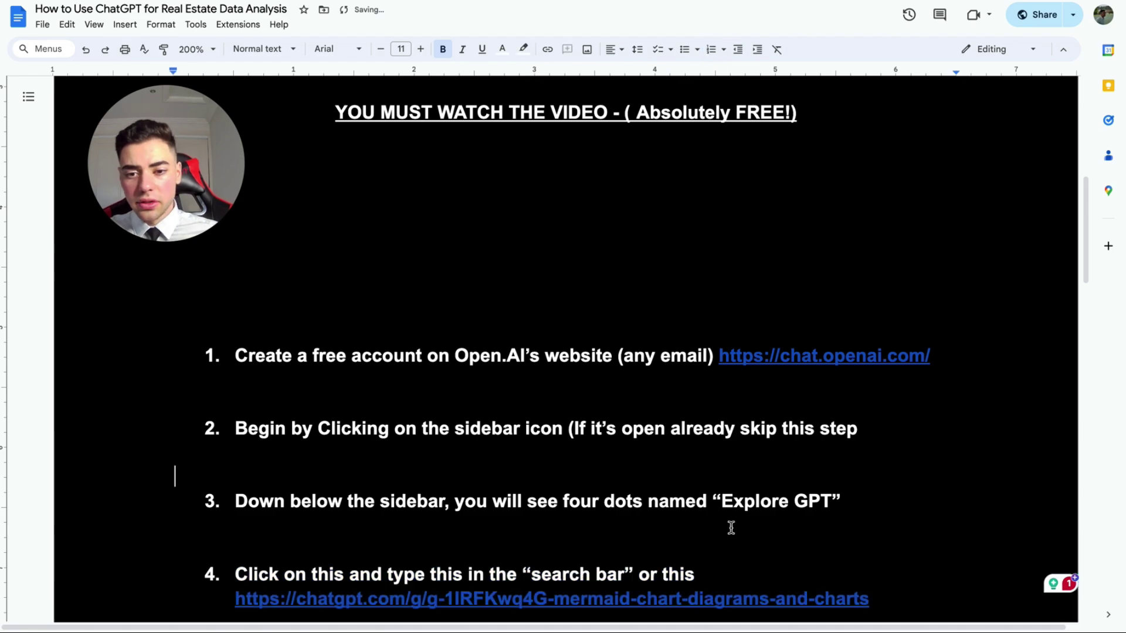
{"action": "scroll", "coordinate": [731, 528], "scroll_direction": "down", "scroll_amount": 1}
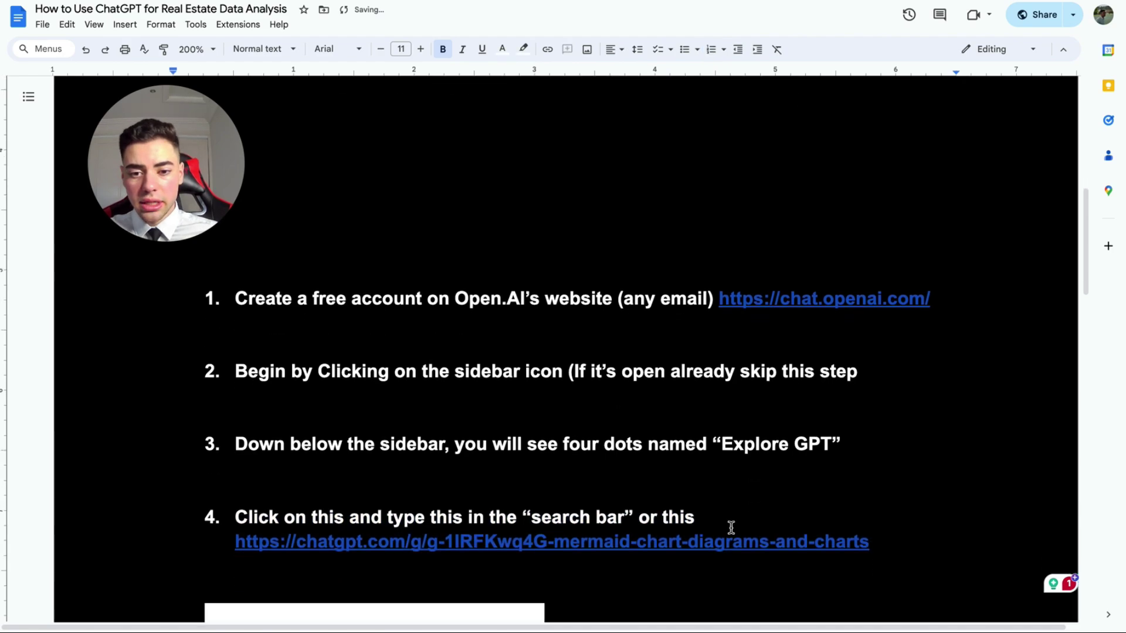
{"action": "left_click", "coordinate": [482, 543]}
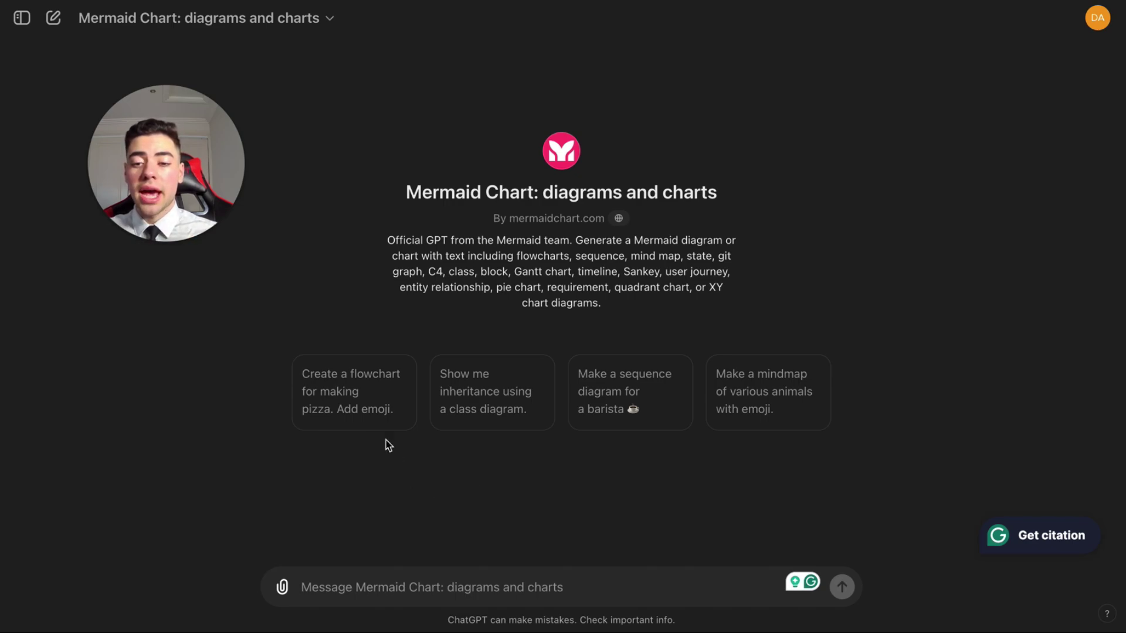
Choose Microsoft OneDrive (personal) under the attachment menu's Connect apps
{"action": "left_click", "coordinate": [284, 590]}
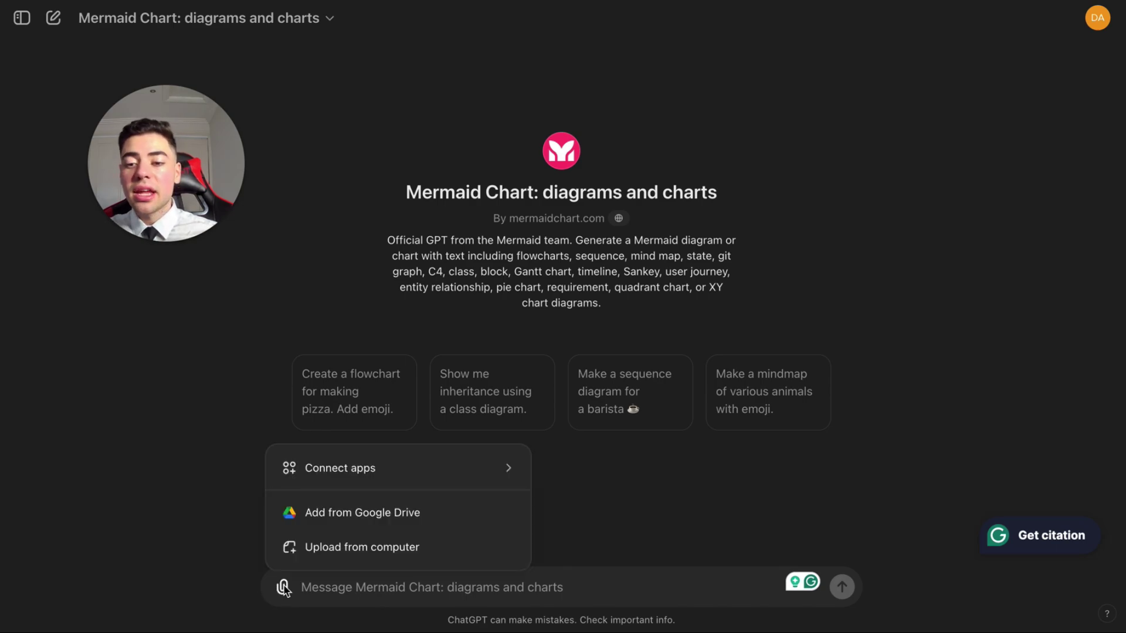
{"action": "mouse_move", "coordinate": [359, 472]}
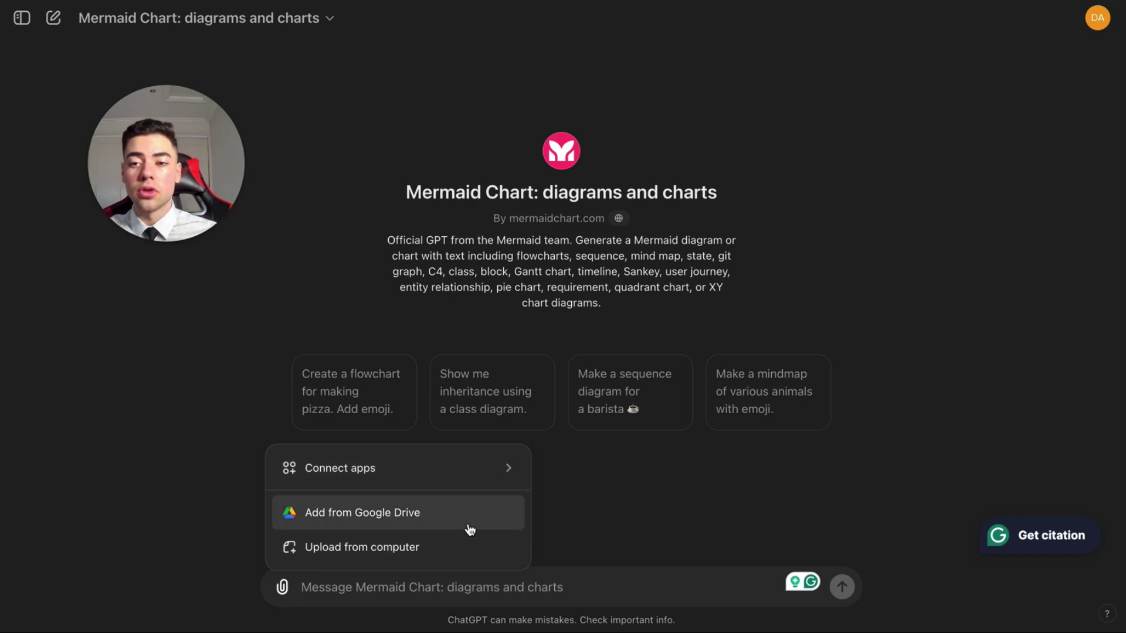
{"action": "mouse_move", "coordinate": [524, 470]}
{"action": "left_click", "coordinate": [568, 469]}
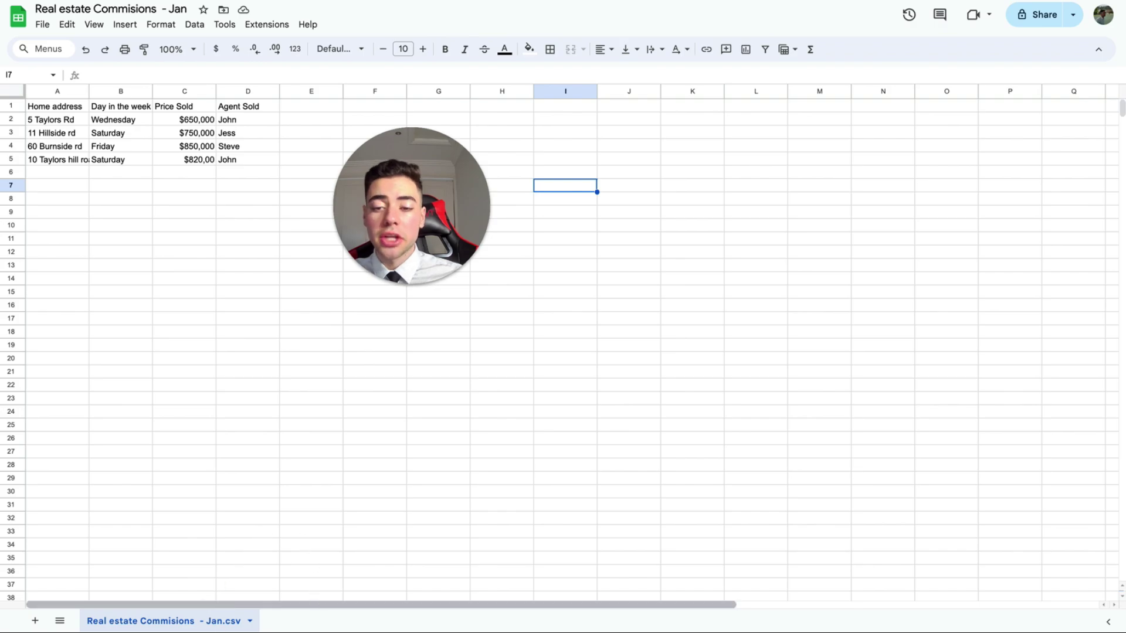
{"action": "mouse_move", "coordinate": [431, 631]}
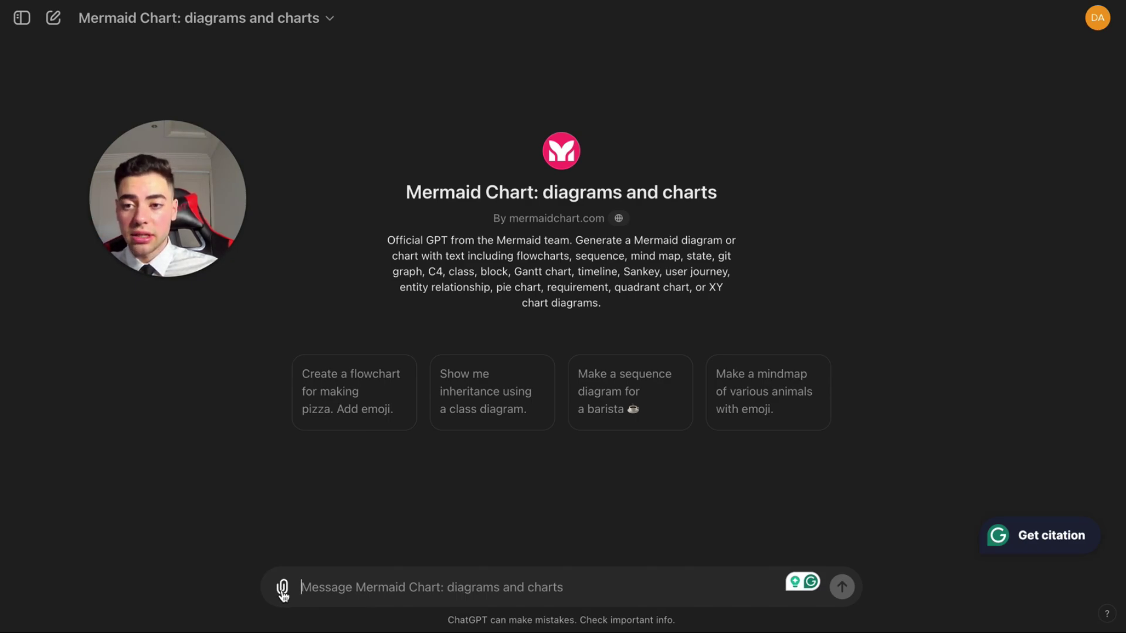
Attach 'Real estate Commisions' from the Google Drive folder 'AgentFlow Calls - Sample'
{"action": "left_click", "coordinate": [283, 589]}
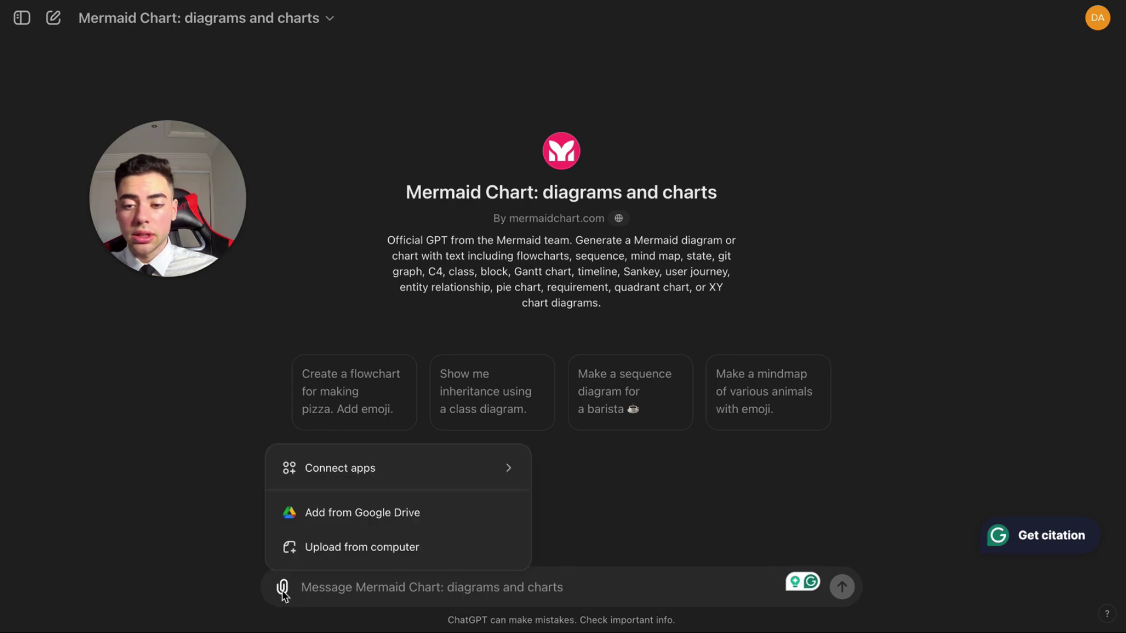
{"action": "left_click", "coordinate": [323, 539]}
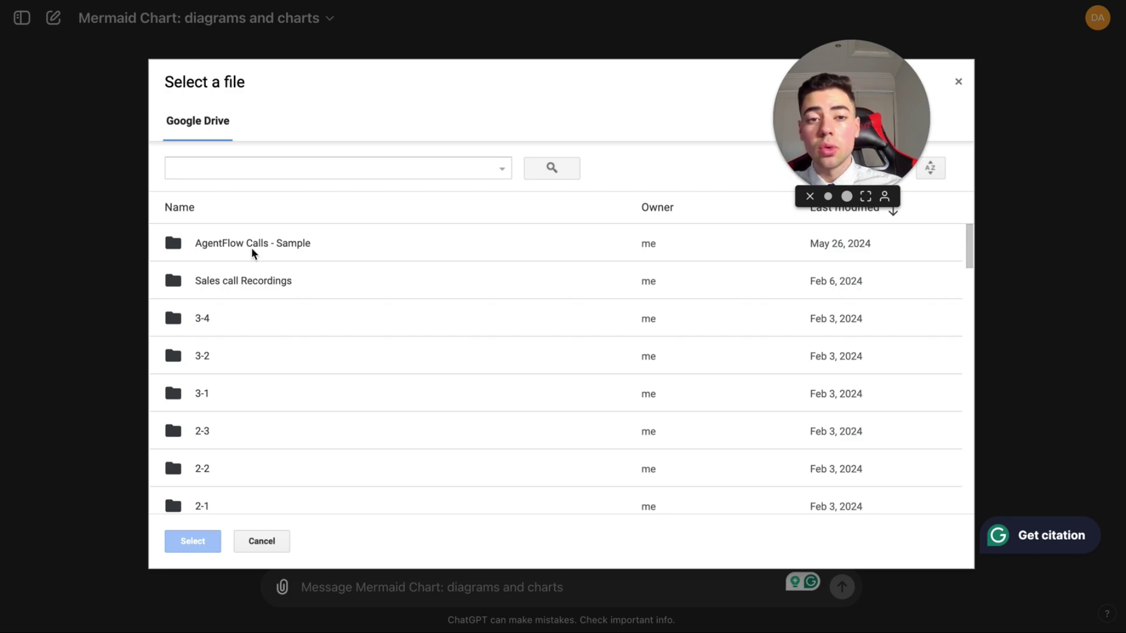
{"action": "double_click", "coordinate": [252, 244]}
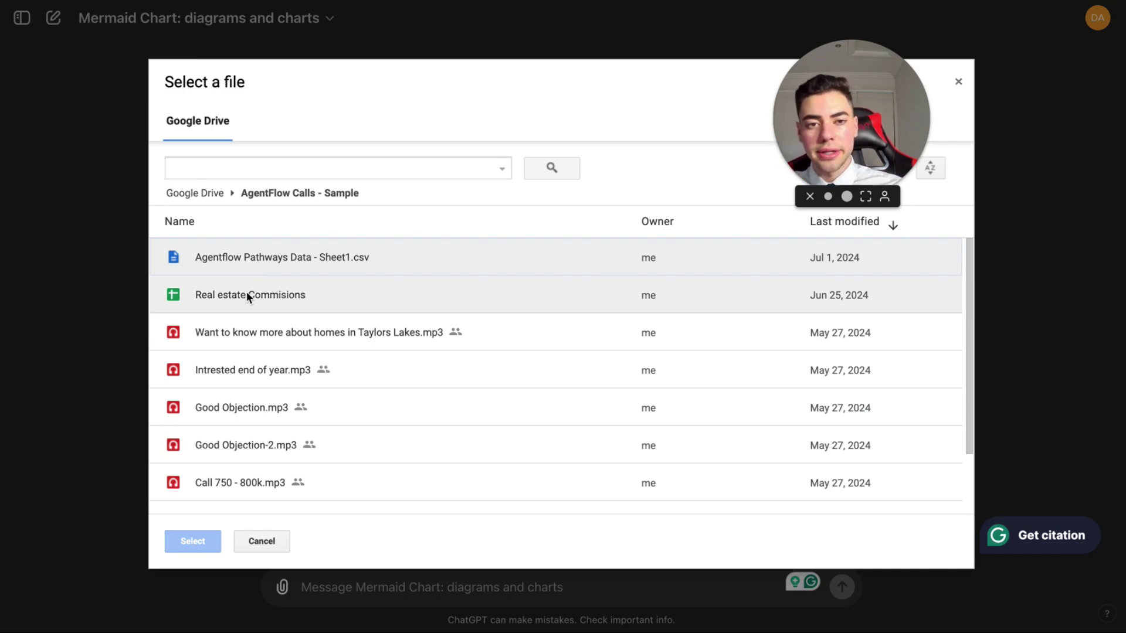
{"action": "double_click", "coordinate": [246, 293]}
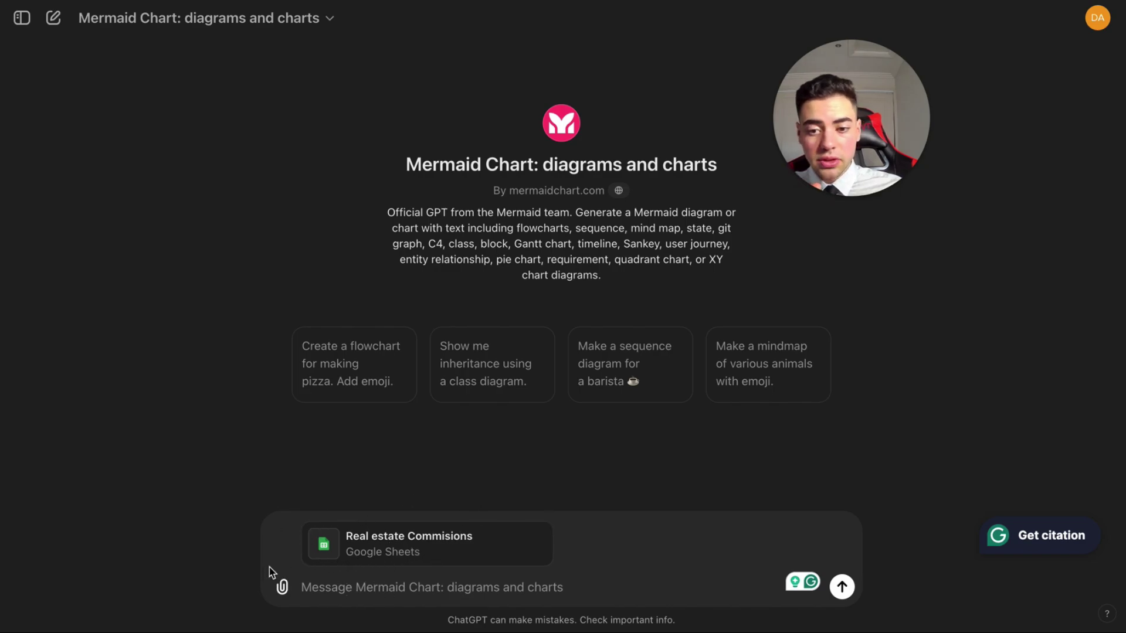
Set the highlight of guide steps 5–7 to None and scroll to the next page
{"action": "left_click", "coordinate": [342, 591]}
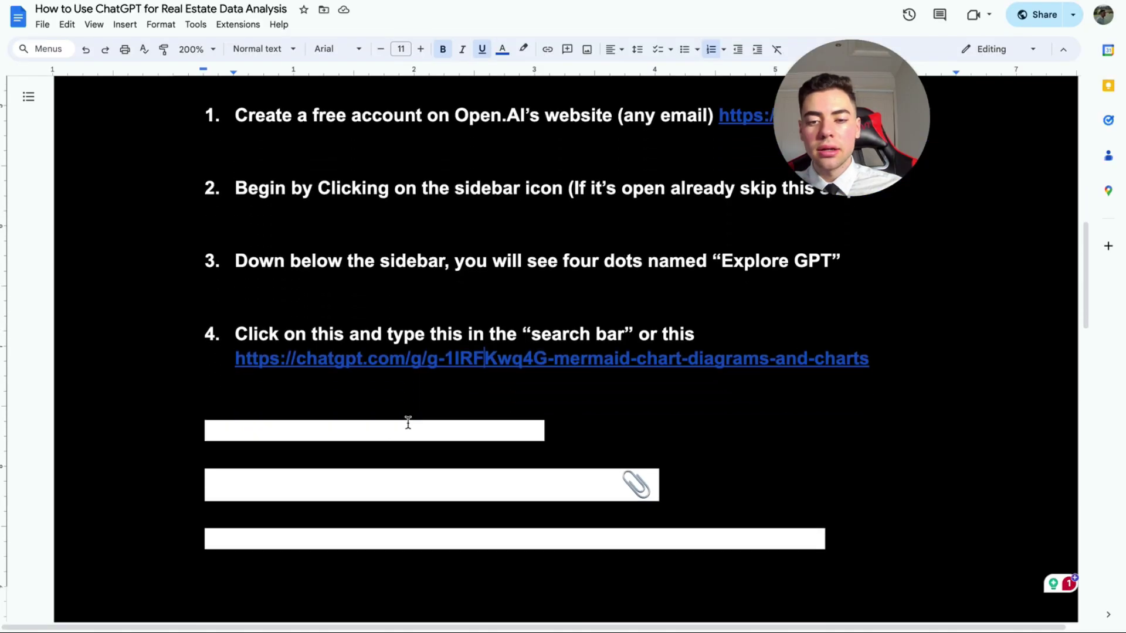
{"action": "left_click_drag", "start_coordinate": [201, 427], "coordinate": [859, 578]}
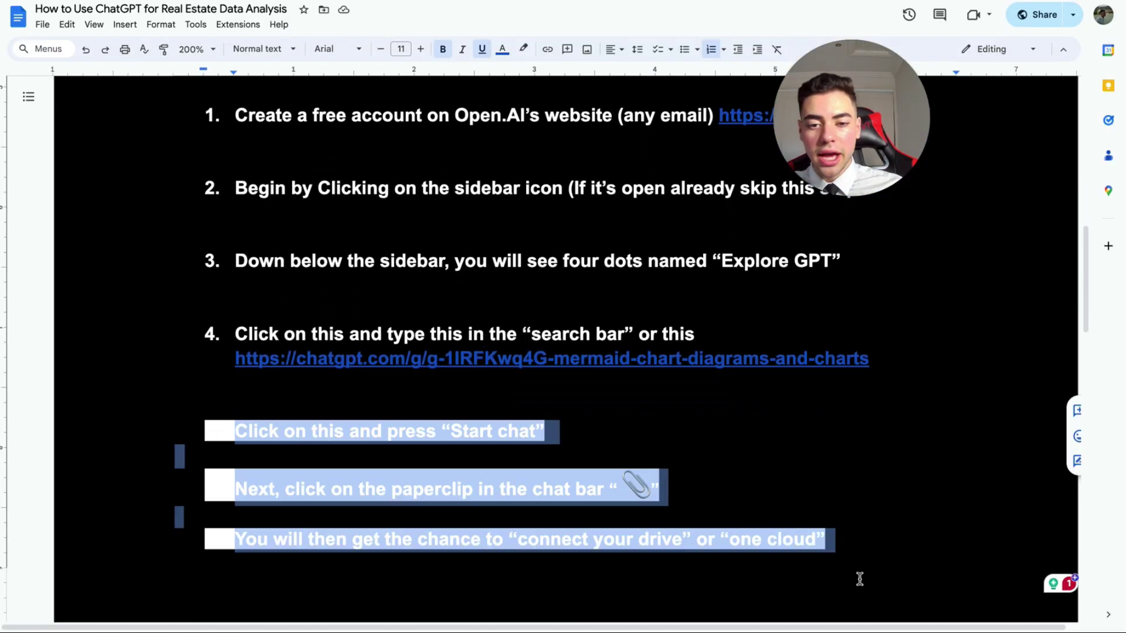
{"action": "left_click", "coordinate": [523, 49]}
{"action": "left_click", "coordinate": [539, 76]}
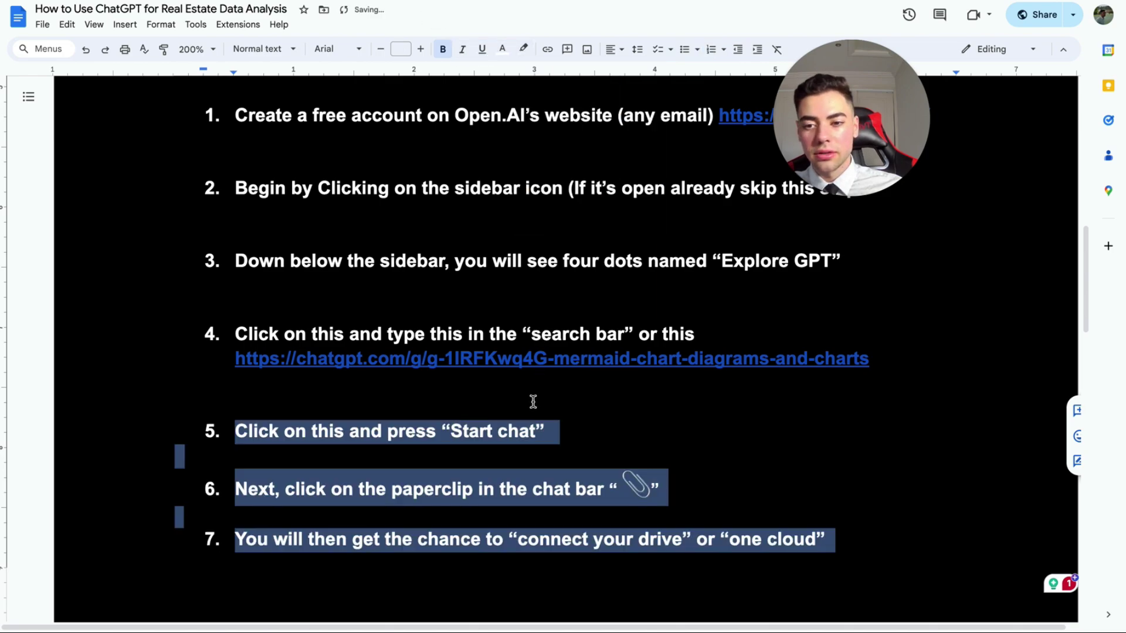
{"action": "left_click", "coordinate": [533, 403]}
{"action": "scroll", "coordinate": [533, 402], "scroll_direction": "down", "scroll_amount": 1}
{"action": "scroll", "coordinate": [533, 403], "scroll_direction": "down", "scroll_amount": 1}
{"action": "scroll", "coordinate": [525, 457], "scroll_direction": "down", "scroll_amount": 1}
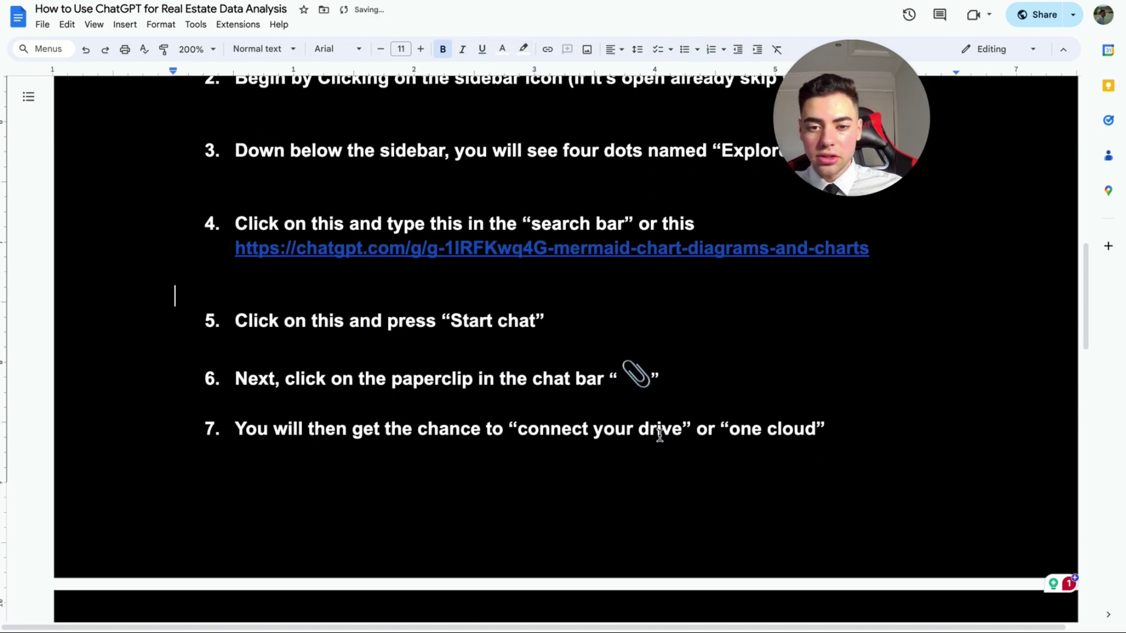
{"action": "scroll", "coordinate": [369, 433], "scroll_direction": "down", "scroll_amount": 1}
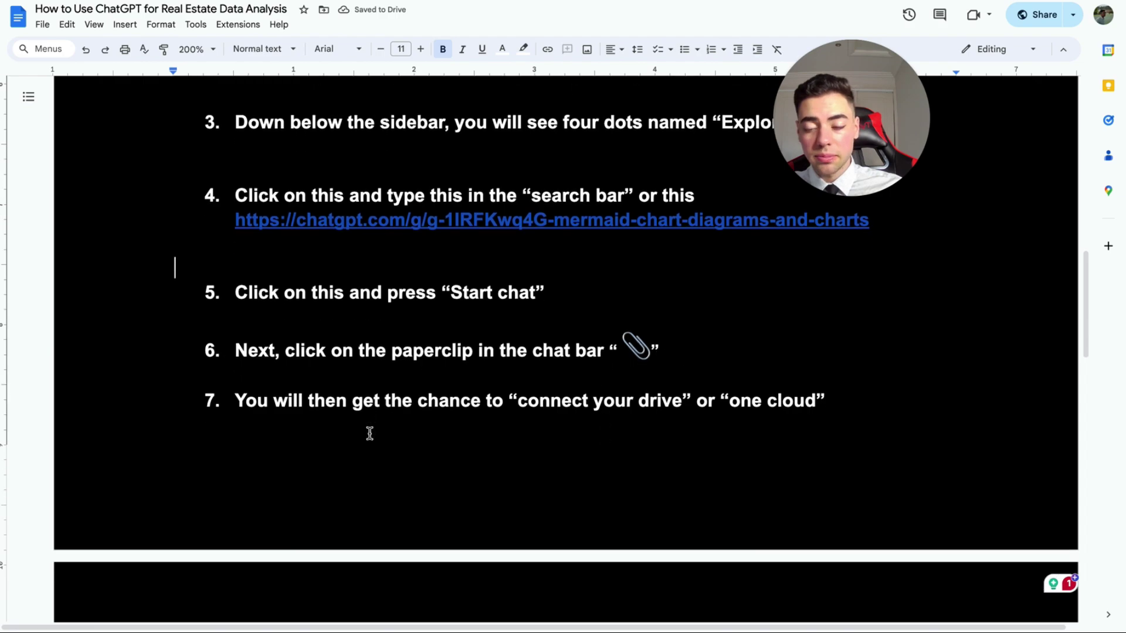
{"action": "scroll", "coordinate": [558, 428], "scroll_direction": "down", "scroll_amount": 1}
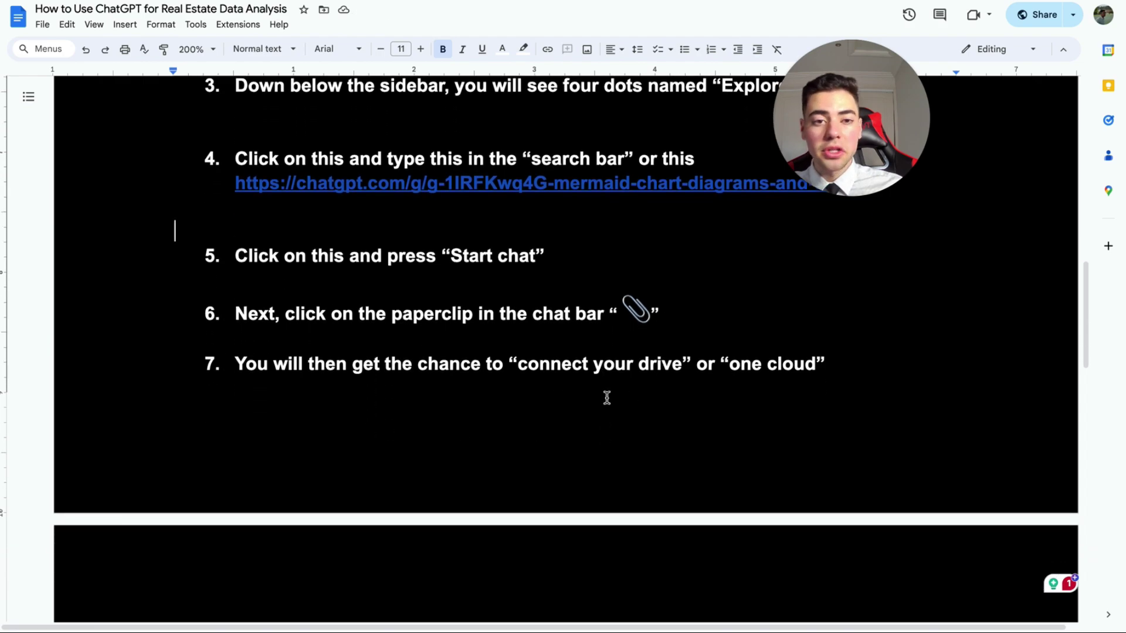
{"action": "scroll", "coordinate": [607, 397], "scroll_direction": "down", "scroll_amount": 4}
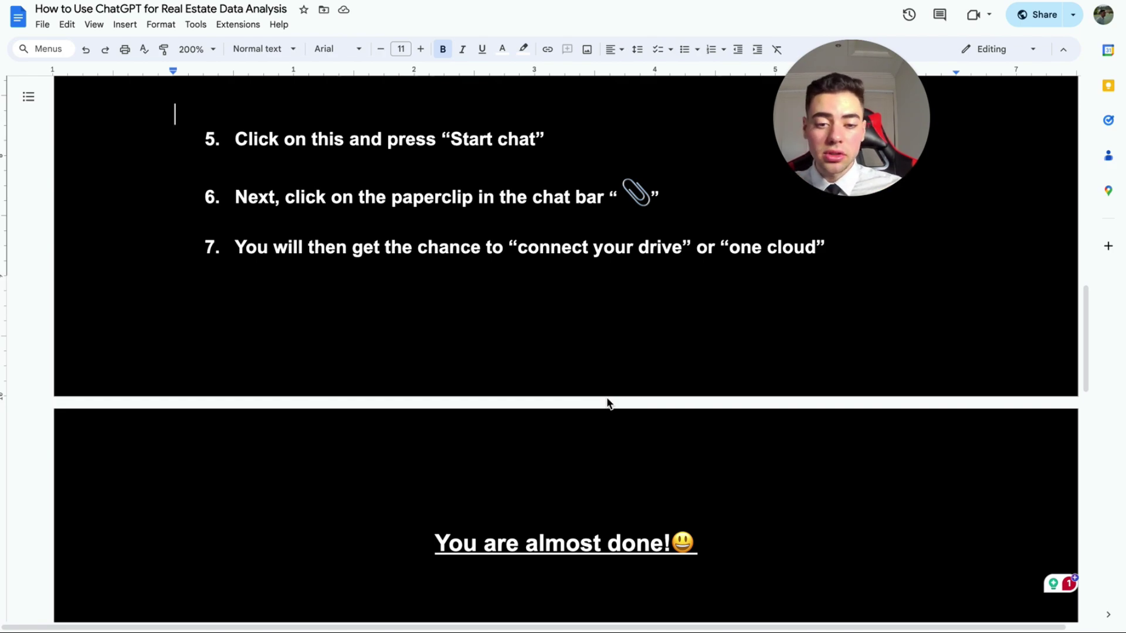
{"action": "scroll", "coordinate": [604, 399], "scroll_direction": "down", "scroll_amount": 4}
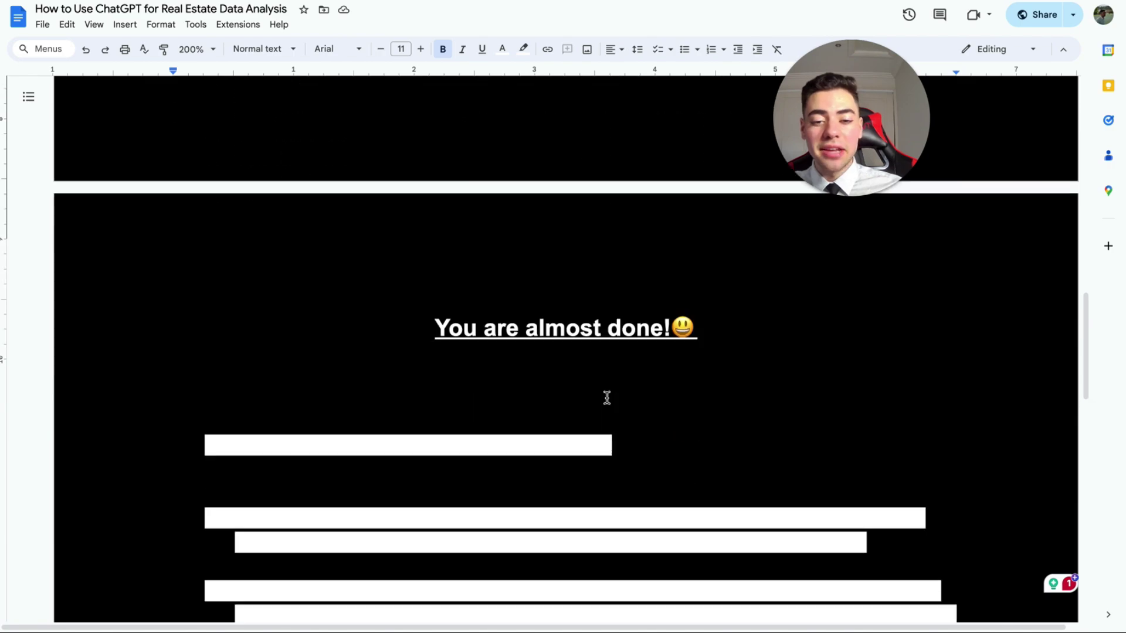
Remove the white highlight from the good-prompt paragraph under 'You are almost done!'
{"action": "left_click", "coordinate": [363, 470]}
{"action": "triple_click", "coordinate": [954, 495]}
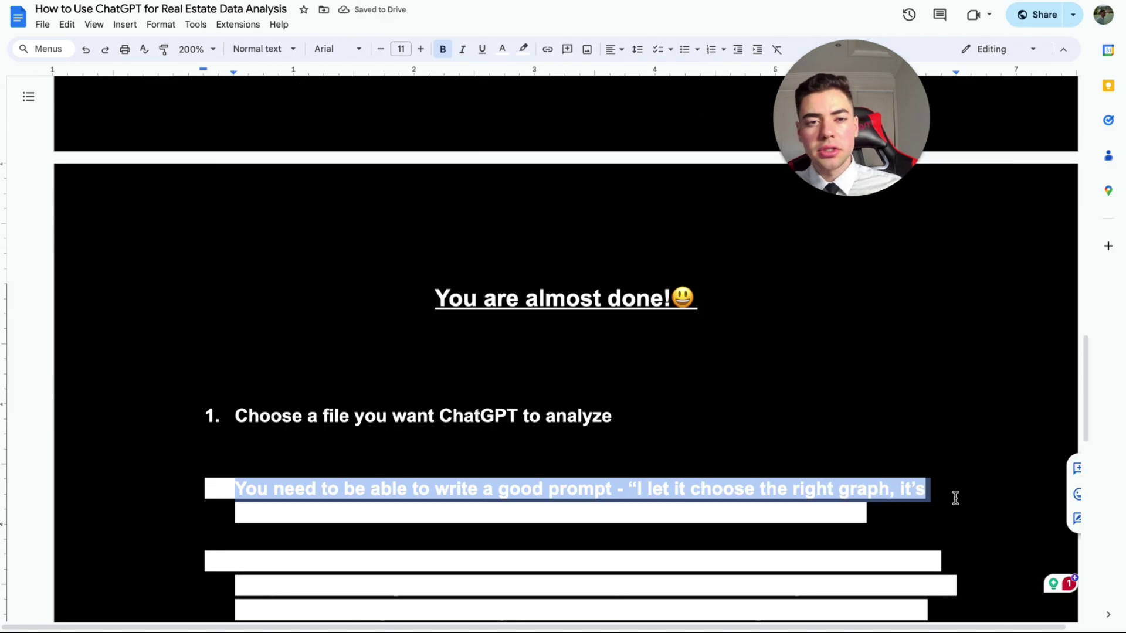
{"action": "left_click", "coordinate": [523, 49]}
{"action": "left_click", "coordinate": [534, 74]}
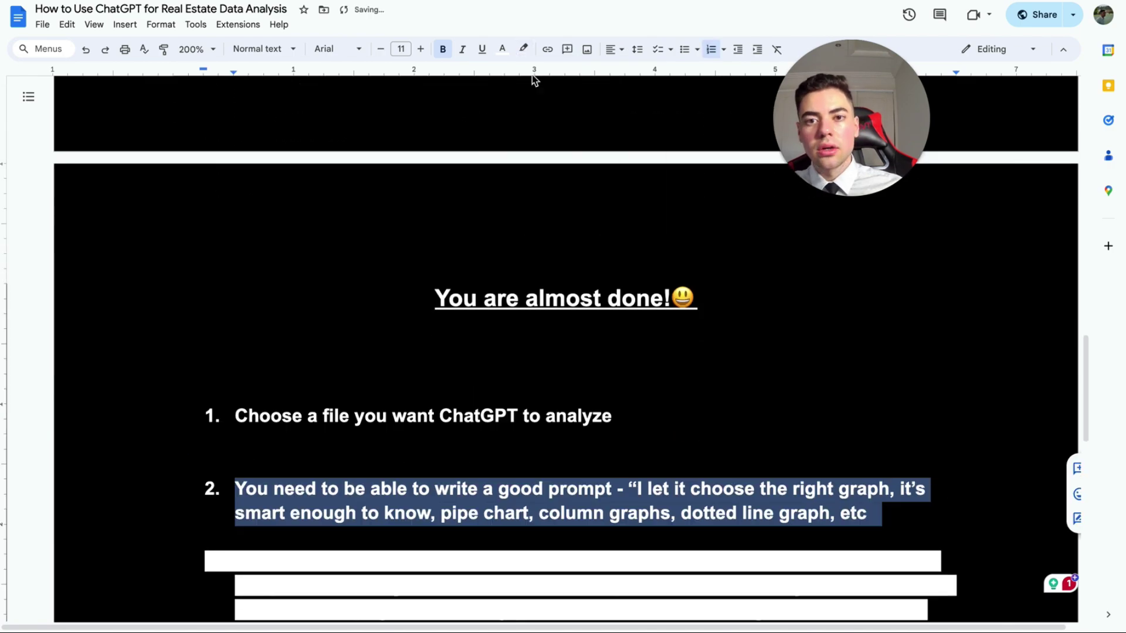
{"action": "left_click", "coordinate": [616, 370]}
Reveal the sample analysis prompt in item 3 and select its text
{"action": "scroll", "coordinate": [616, 370], "scroll_direction": "down", "scroll_amount": 3}
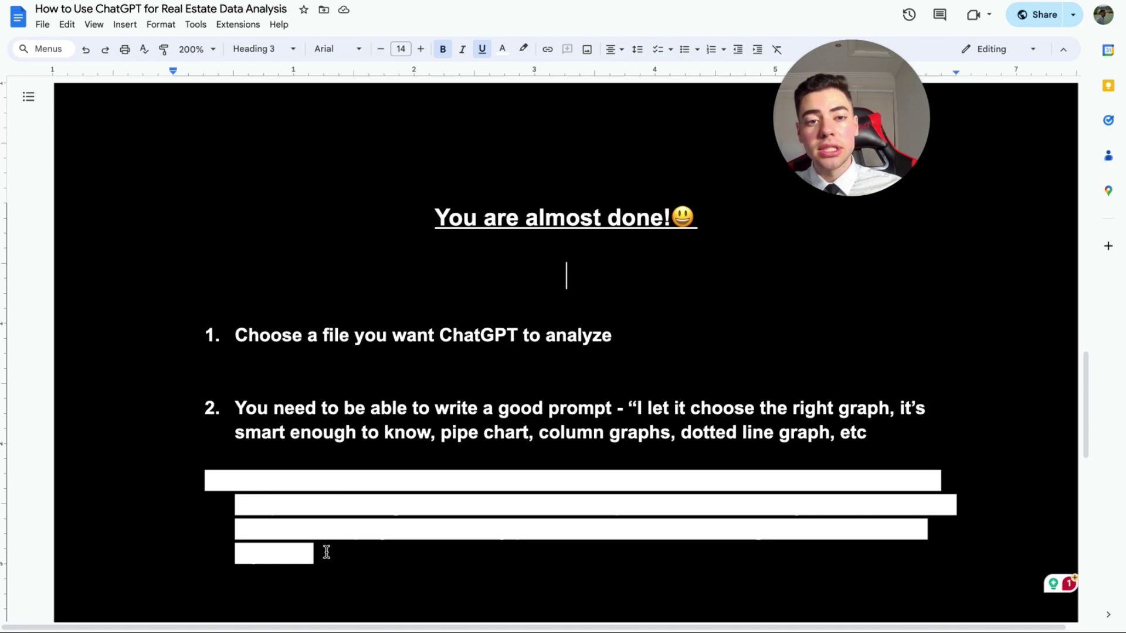
{"action": "left_click", "coordinate": [327, 552]}
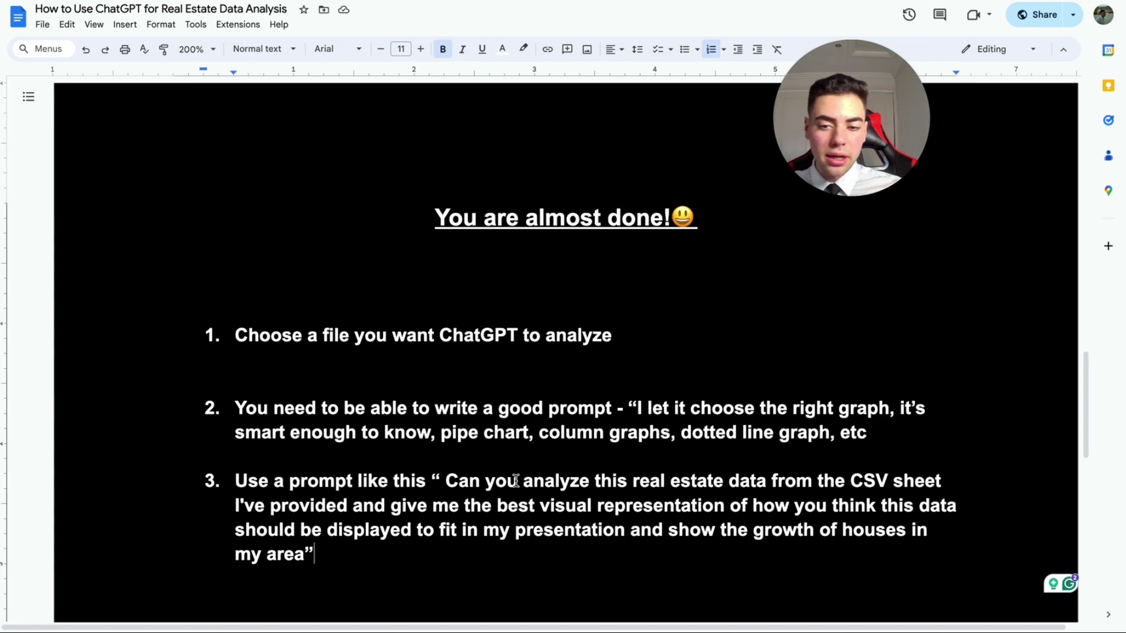
{"action": "left_click_drag", "start_coordinate": [311, 558], "coordinate": [437, 470]}
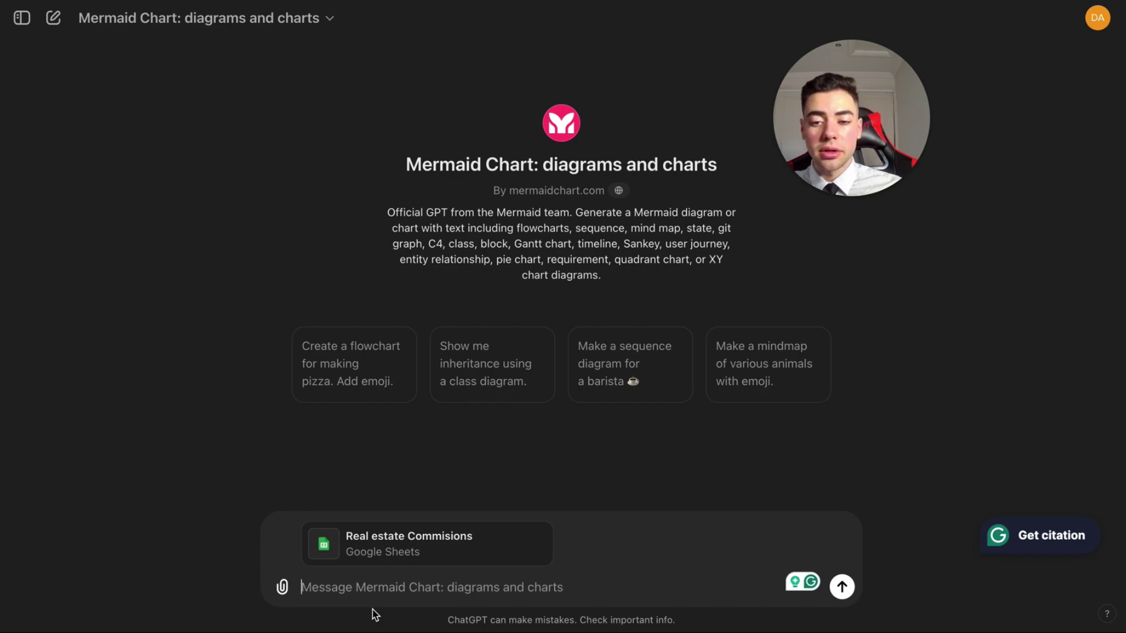
Paste the sample real estate analysis prompt and send it with the attached commissions sheet
{"action": "key", "text": "ctrl+v"}
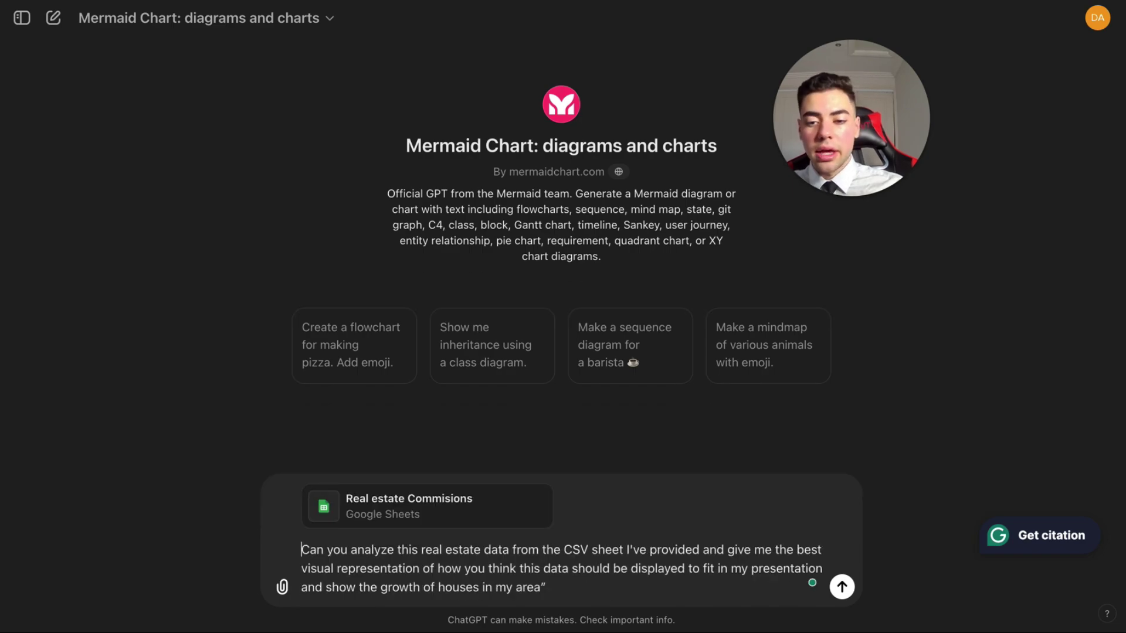
{"action": "key", "text": "Return"}
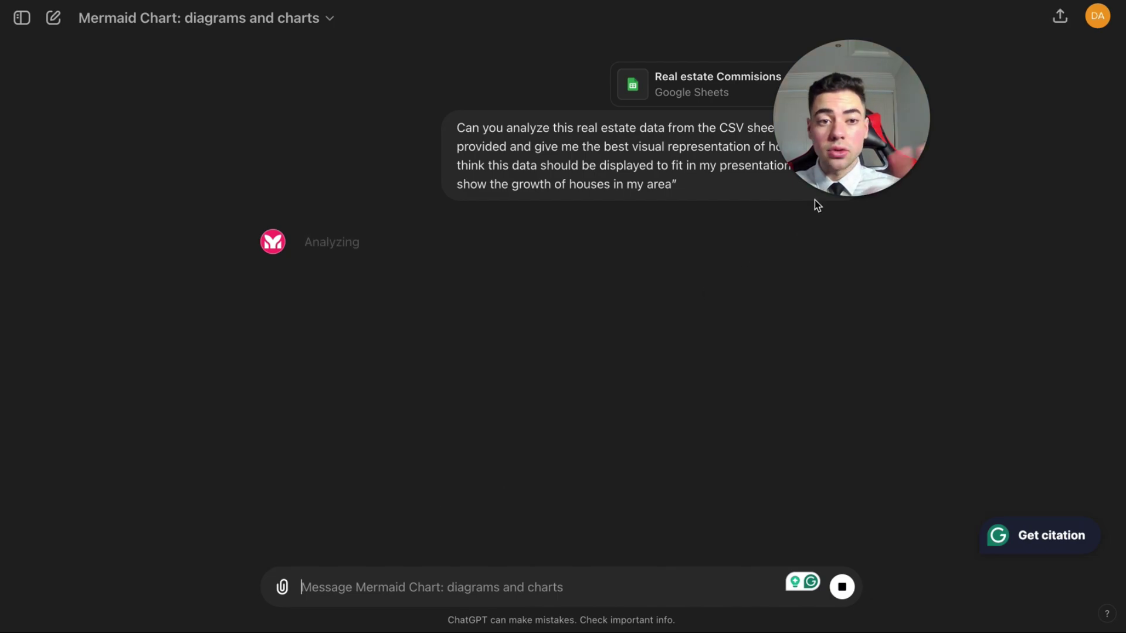
{"action": "left_click_drag", "start_coordinate": [830, 186], "coordinate": [982, 127]}
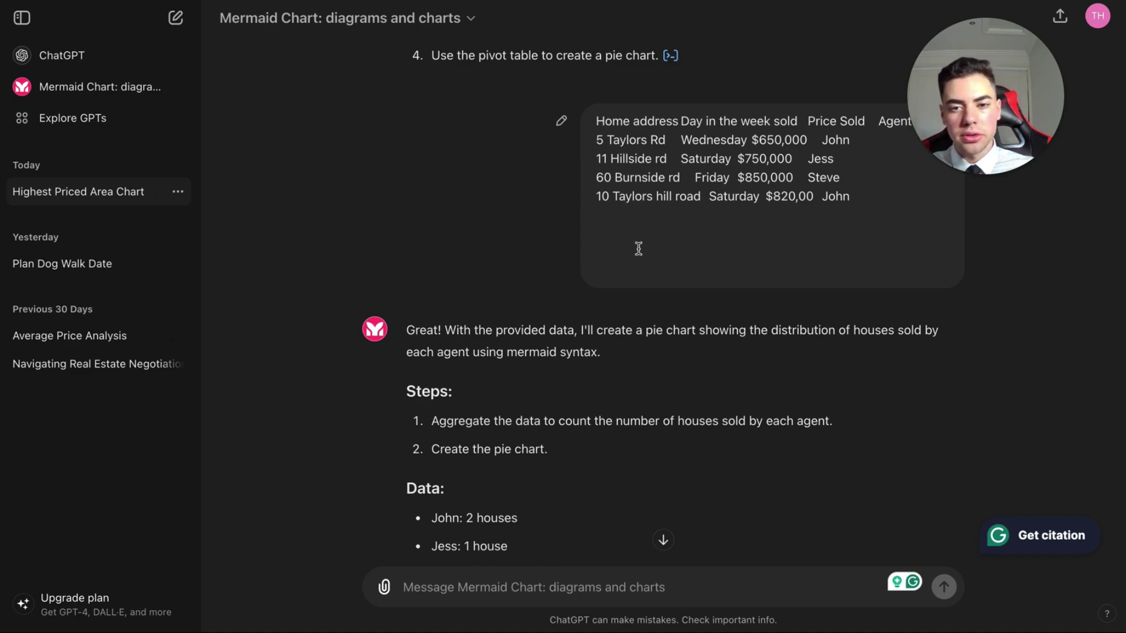
Scroll the reply down to the pie chart (John 50%, Jess 25%, Steve 25%) and MermaidChart editor link
{"action": "scroll", "coordinate": [639, 249], "scroll_direction": "down", "scroll_amount": 3}
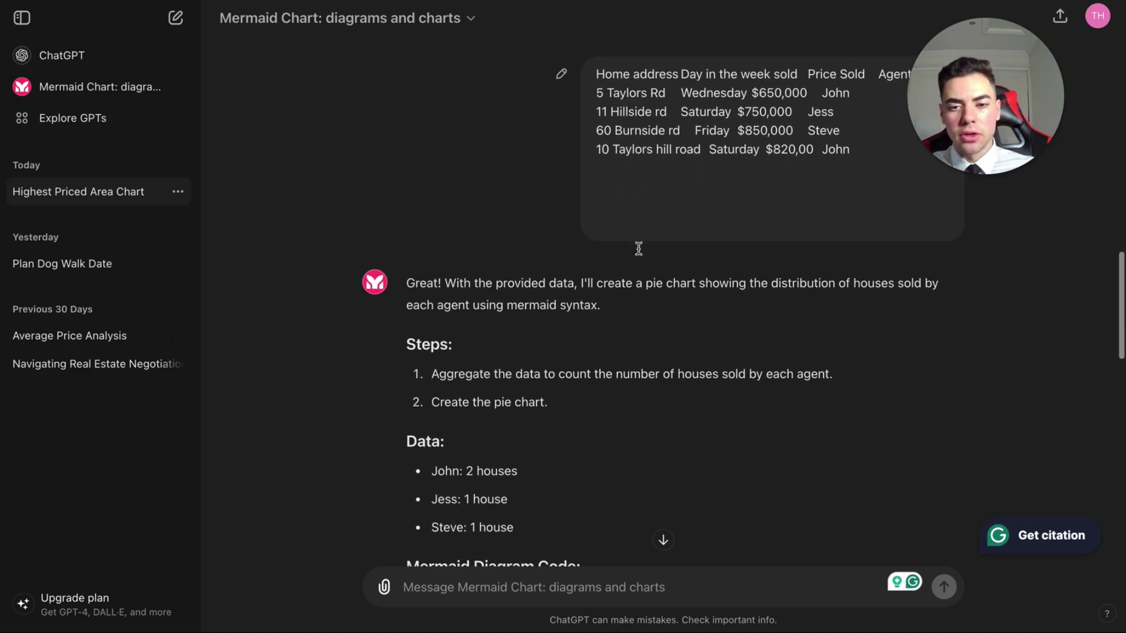
{"action": "scroll", "coordinate": [639, 249], "scroll_direction": "up", "scroll_amount": 8}
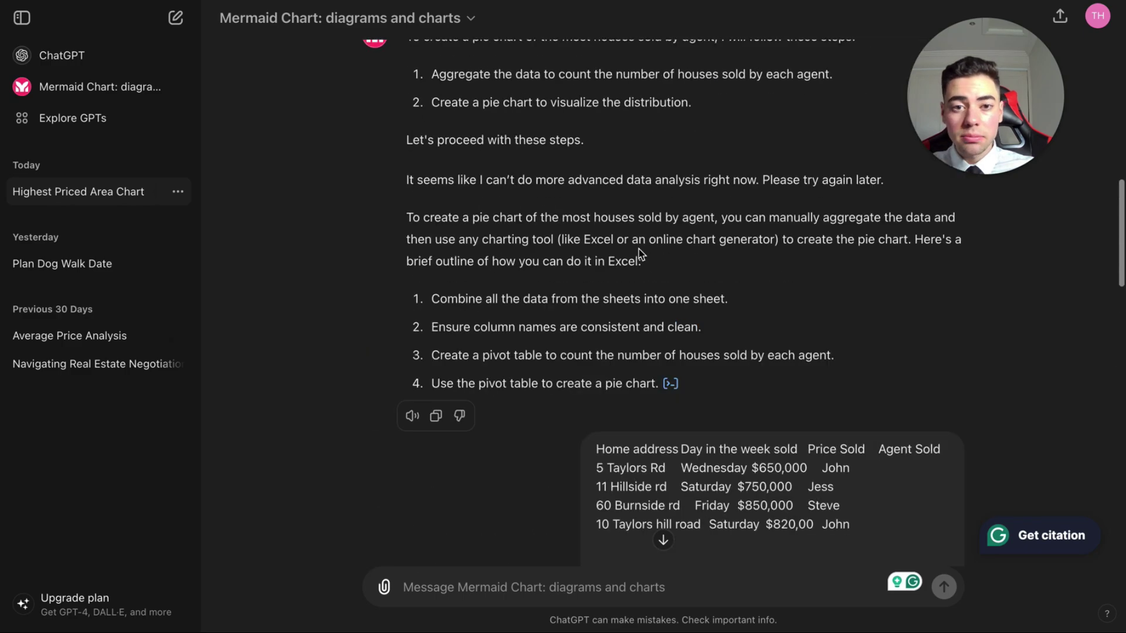
{"action": "scroll", "coordinate": [639, 248], "scroll_direction": "down", "scroll_amount": 3}
{"action": "scroll", "coordinate": [639, 249], "scroll_direction": "down", "scroll_amount": 4}
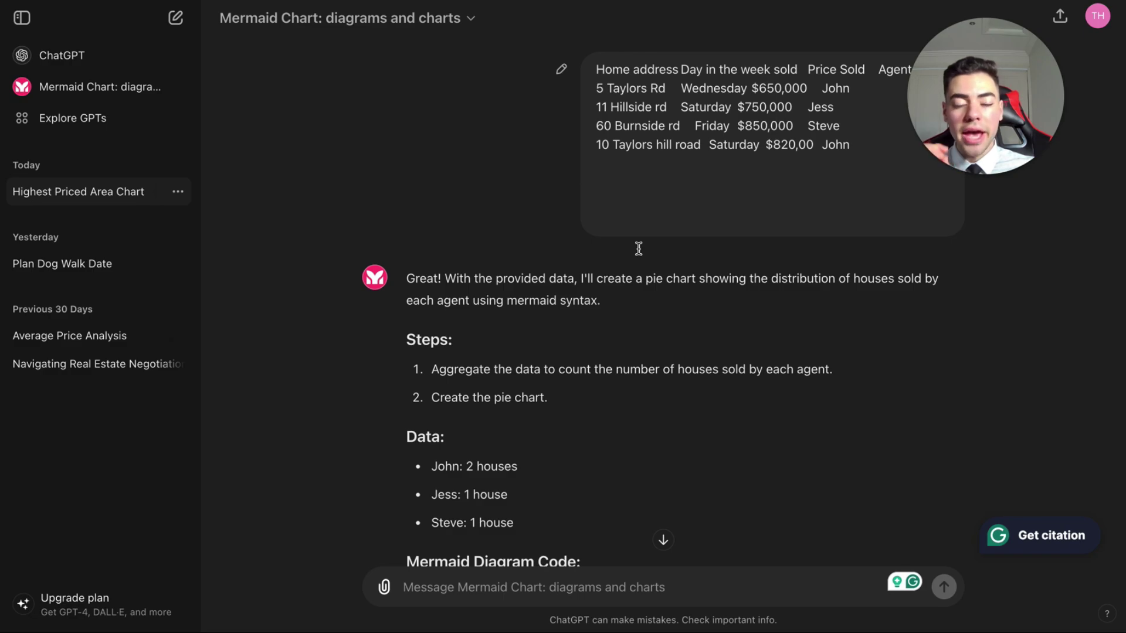
{"action": "scroll", "coordinate": [638, 248], "scroll_direction": "down", "scroll_amount": 1}
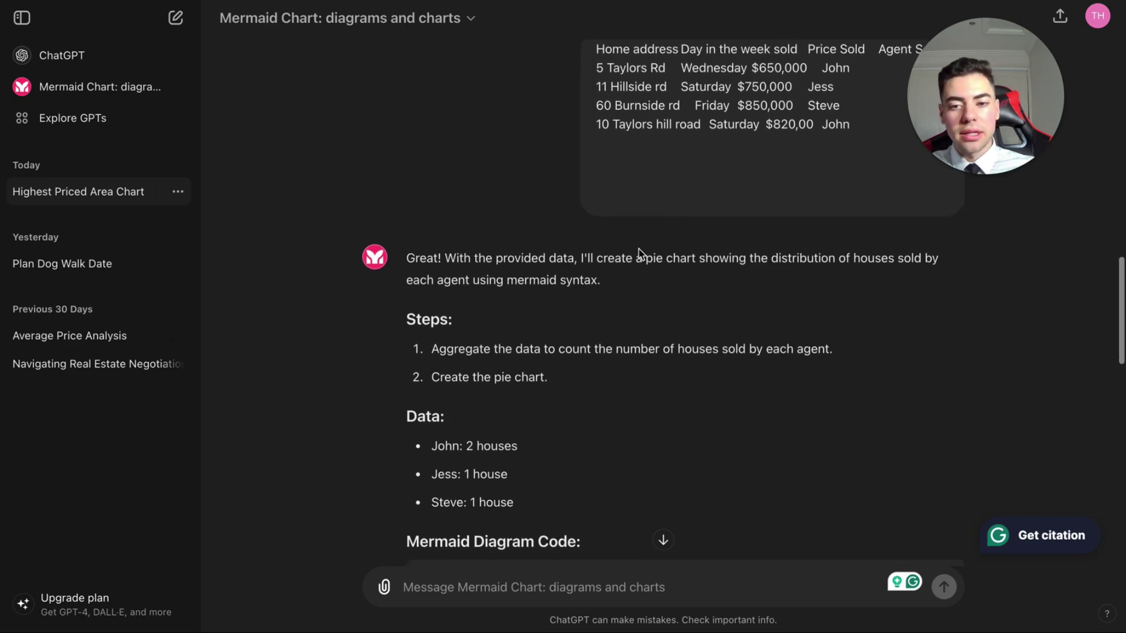
{"action": "scroll", "coordinate": [638, 249], "scroll_direction": "down", "scroll_amount": 1}
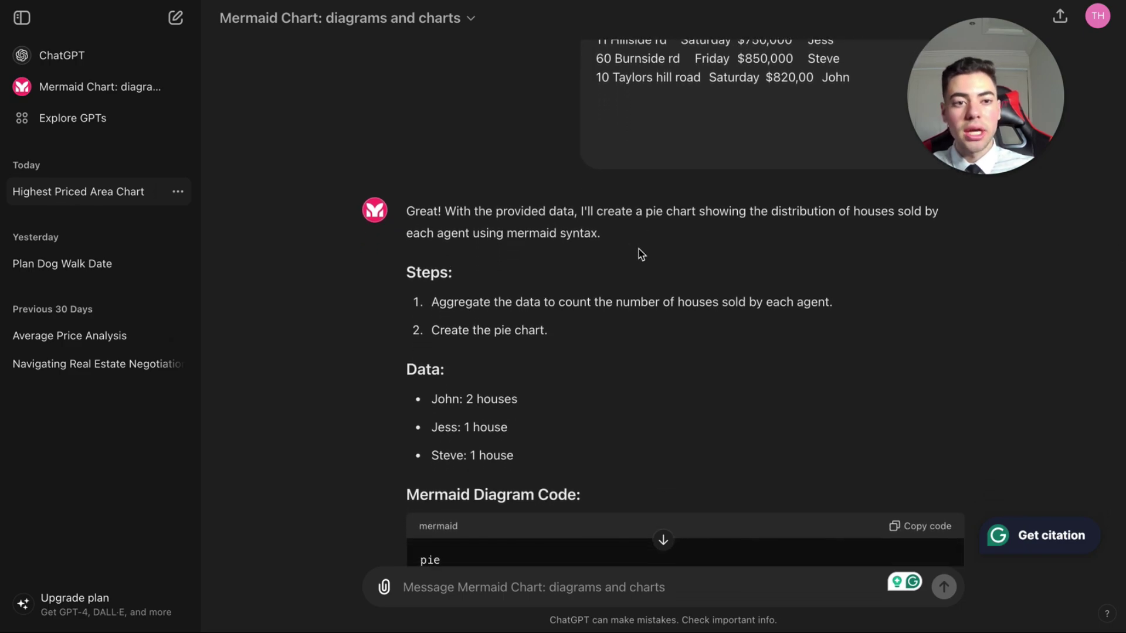
{"action": "scroll", "coordinate": [639, 249], "scroll_direction": "down", "scroll_amount": 1}
{"action": "scroll", "coordinate": [639, 249], "scroll_direction": "down", "scroll_amount": 1}
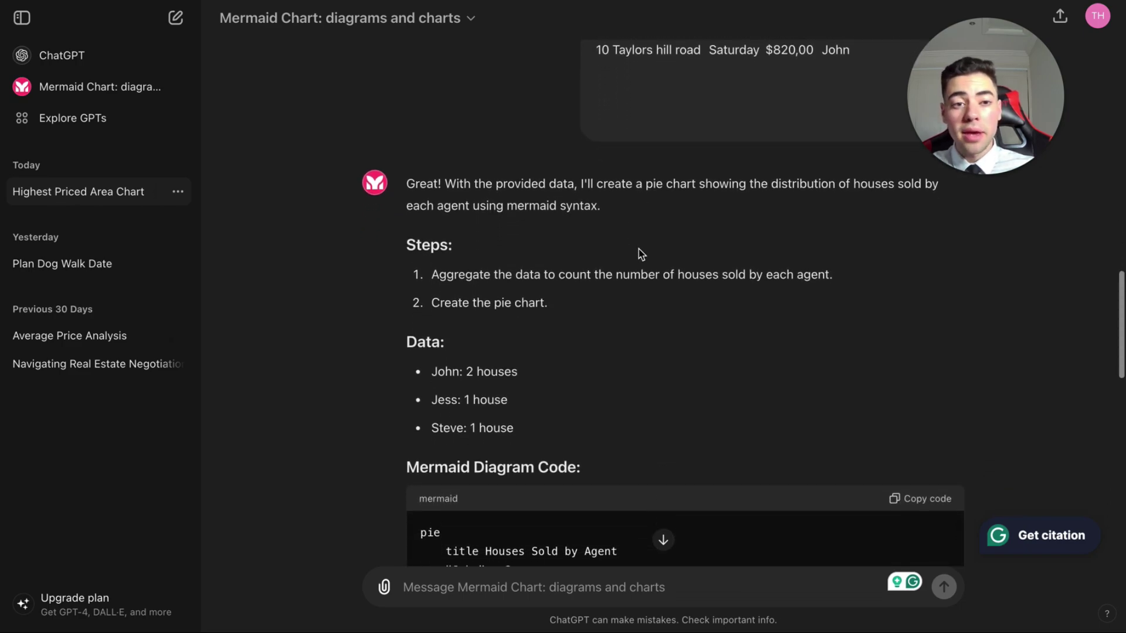
{"action": "scroll", "coordinate": [638, 249], "scroll_direction": "down", "scroll_amount": 5}
{"action": "scroll", "coordinate": [639, 248], "scroll_direction": "down", "scroll_amount": 2}
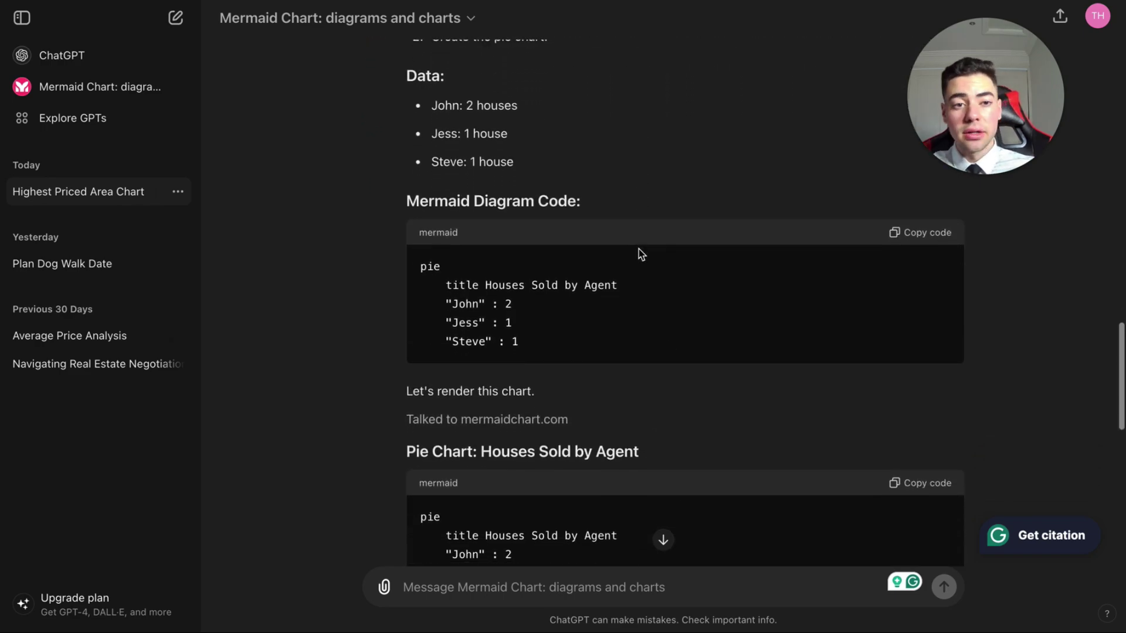
{"action": "scroll", "coordinate": [639, 249], "scroll_direction": "down", "scroll_amount": 5}
{"action": "scroll", "coordinate": [638, 250], "scroll_direction": "up", "scroll_amount": 2}
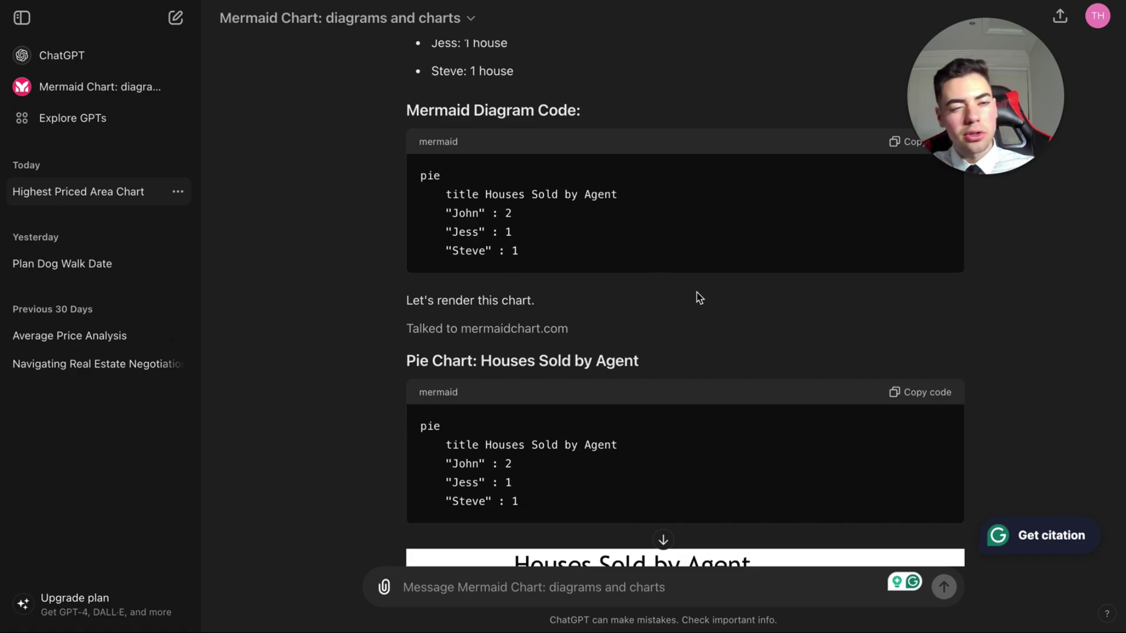
{"action": "scroll", "coordinate": [696, 297], "scroll_direction": "down", "scroll_amount": 6}
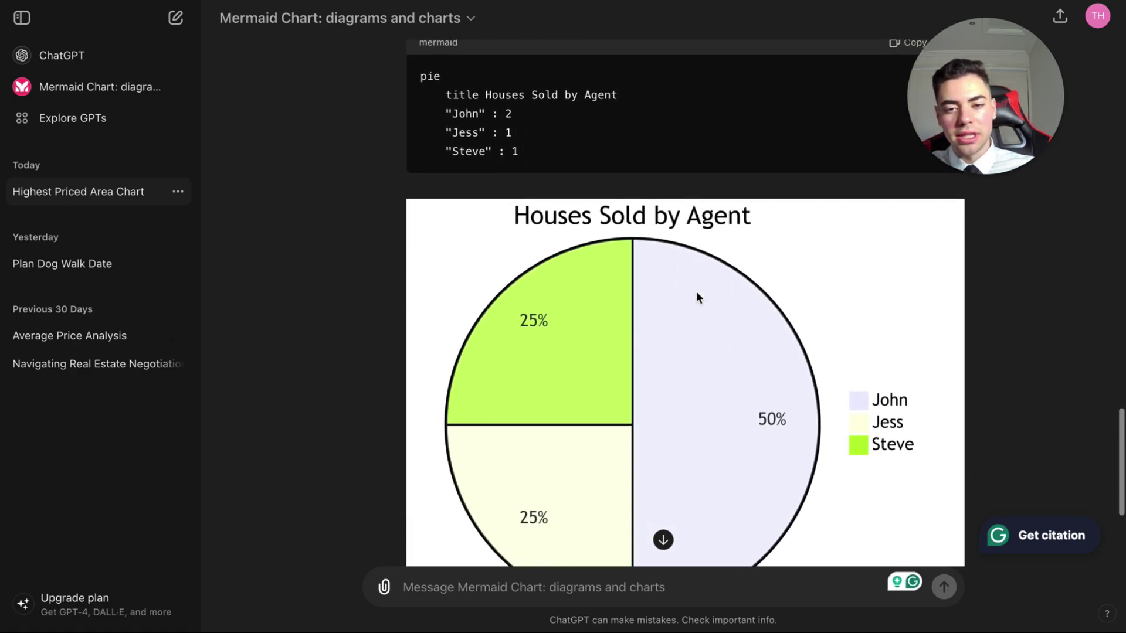
{"action": "scroll", "coordinate": [697, 297], "scroll_direction": "down", "scroll_amount": 2}
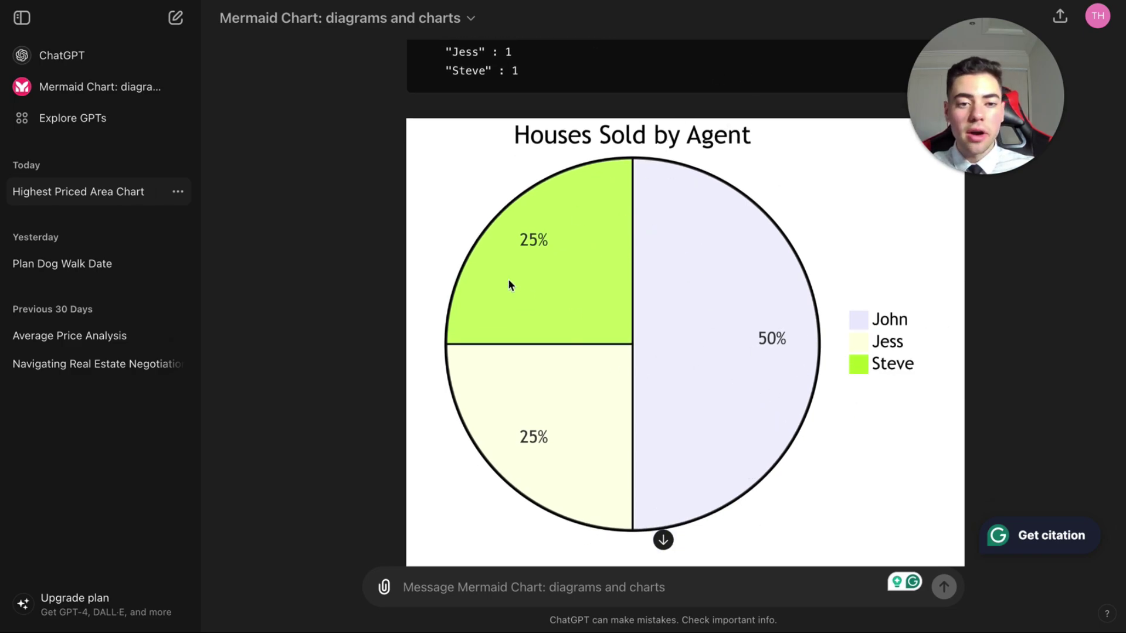
{"action": "scroll", "coordinate": [606, 390], "scroll_direction": "down", "scroll_amount": 3}
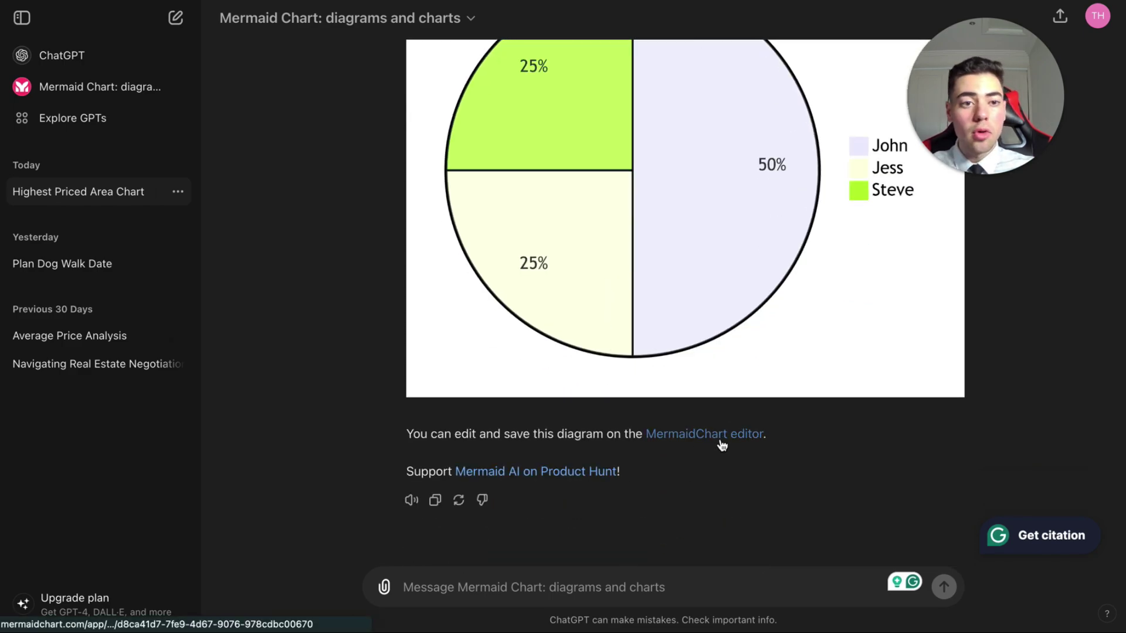
{"action": "left_click", "coordinate": [605, 575]}
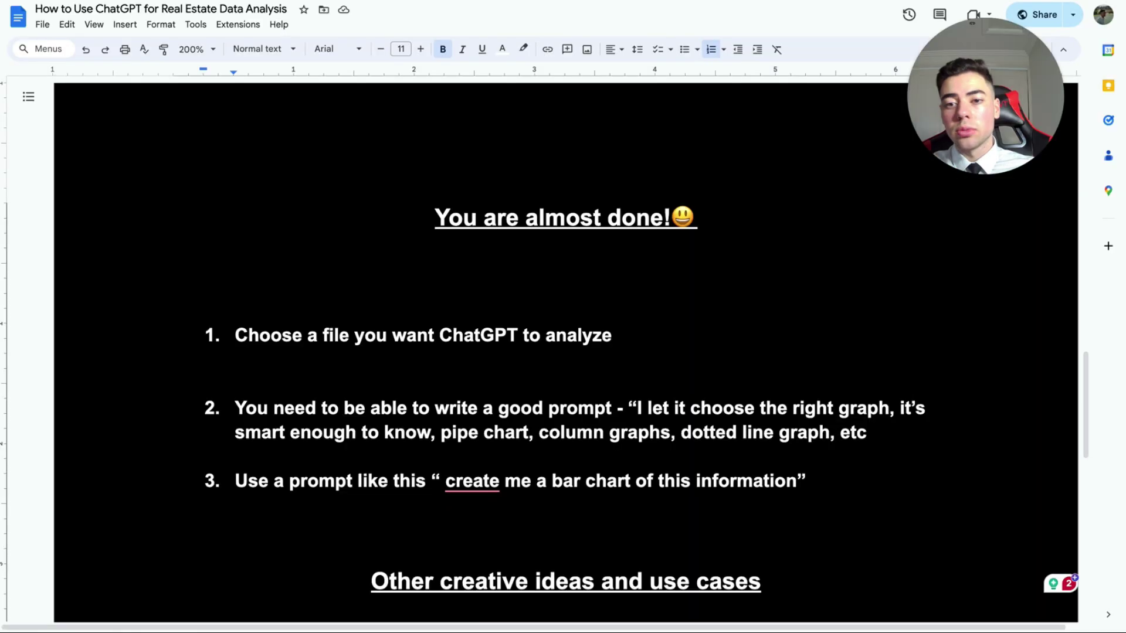
Set the 'Listing presentations - Vendor' line's highlight to None so it shows as item 1
{"action": "scroll", "coordinate": [384, 345], "scroll_direction": "down", "scroll_amount": 5}
{"action": "scroll", "coordinate": [384, 345], "scroll_direction": "up", "scroll_amount": 3}
{"action": "scroll", "coordinate": [385, 345], "scroll_direction": "down", "scroll_amount": 1}
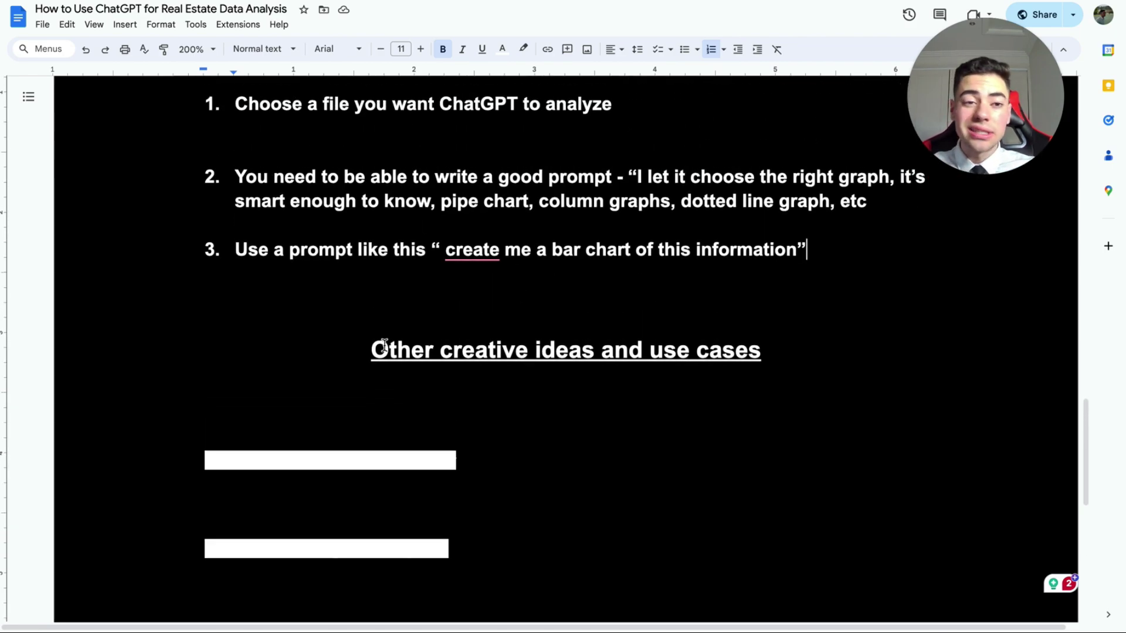
{"action": "triple_click", "coordinate": [261, 467]}
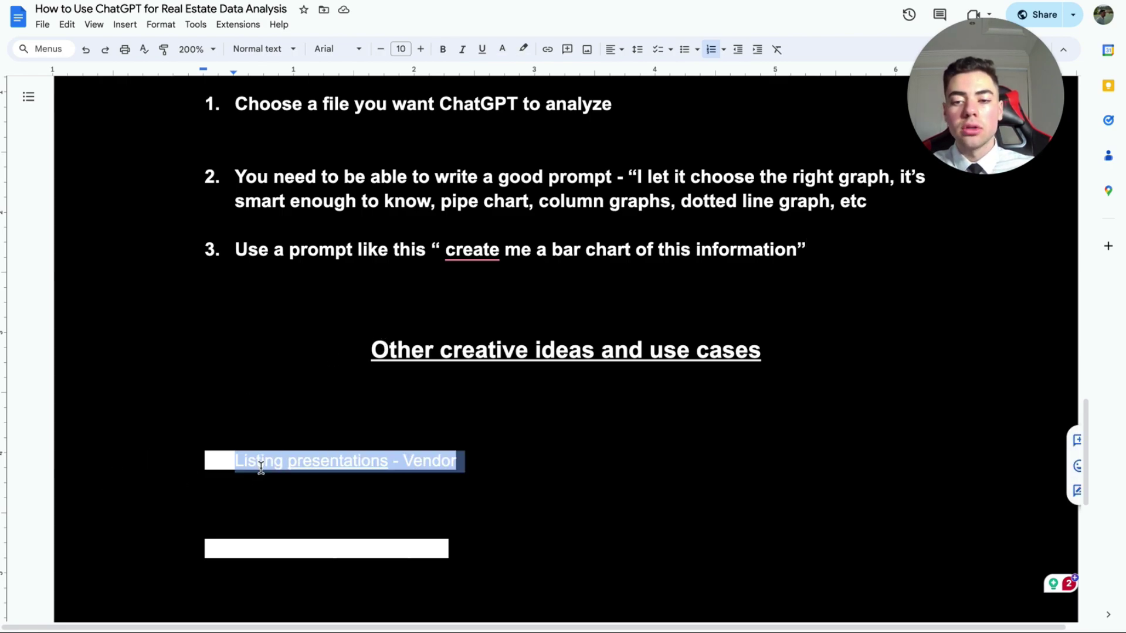
{"action": "triple_click", "coordinate": [259, 463]}
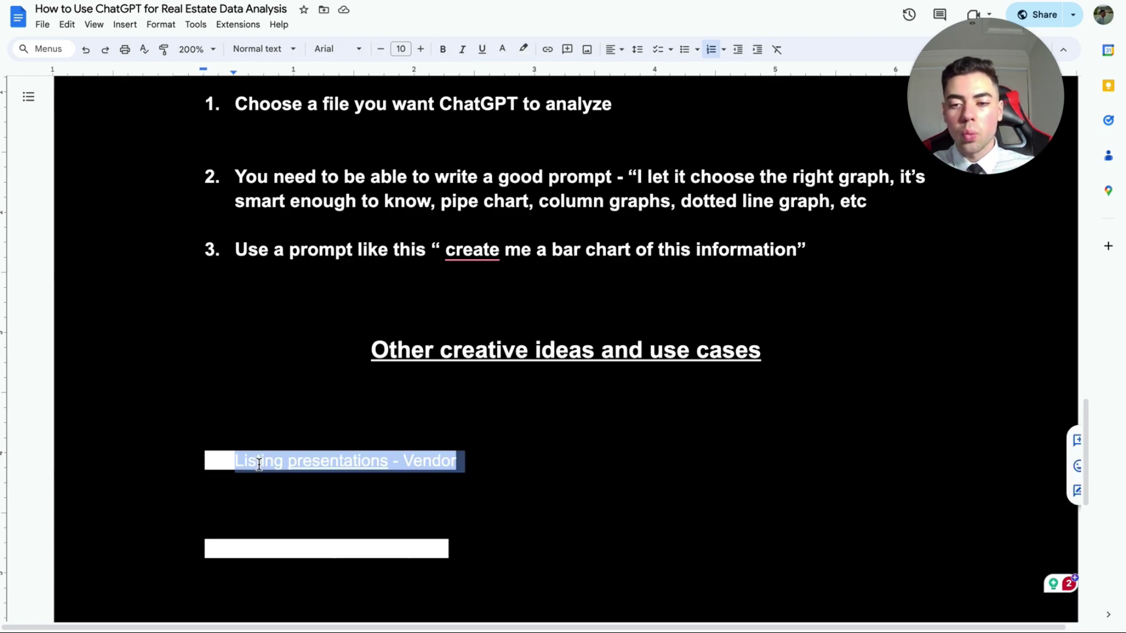
{"action": "double_click", "coordinate": [259, 463]}
{"action": "left_click", "coordinate": [259, 463]}
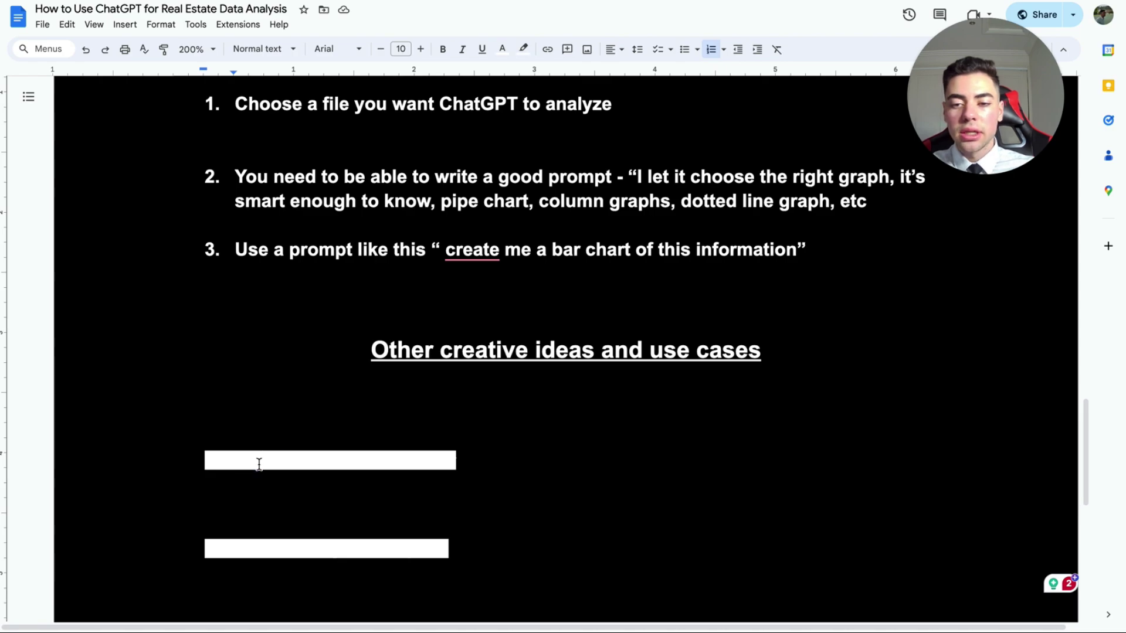
{"action": "triple_click", "coordinate": [259, 463]}
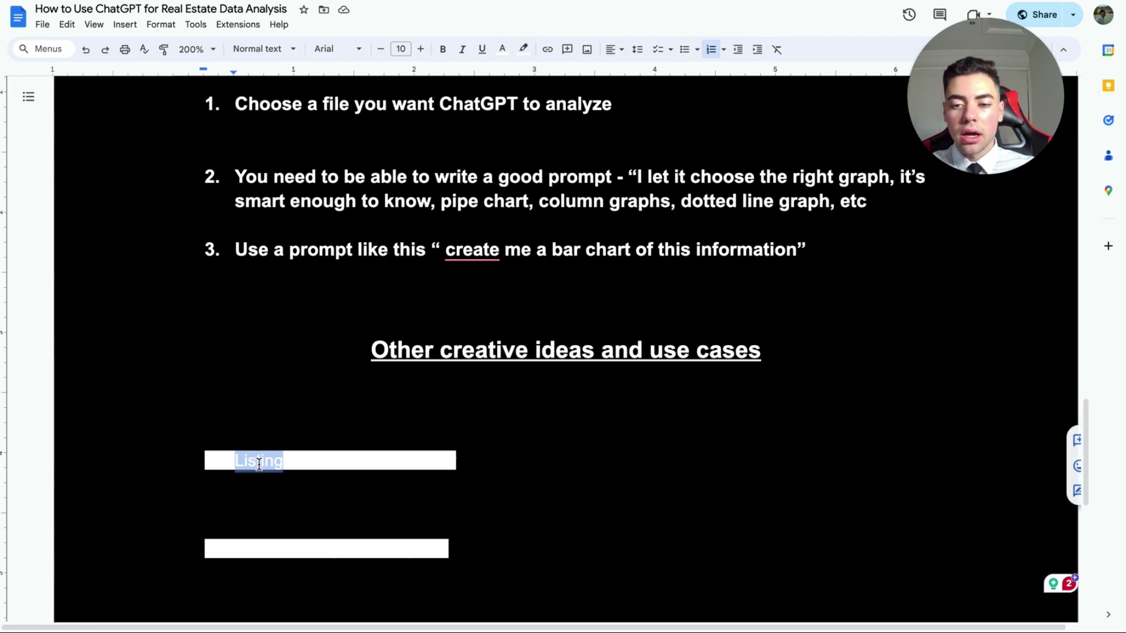
{"action": "left_click", "coordinate": [523, 49]}
{"action": "left_click", "coordinate": [535, 75]}
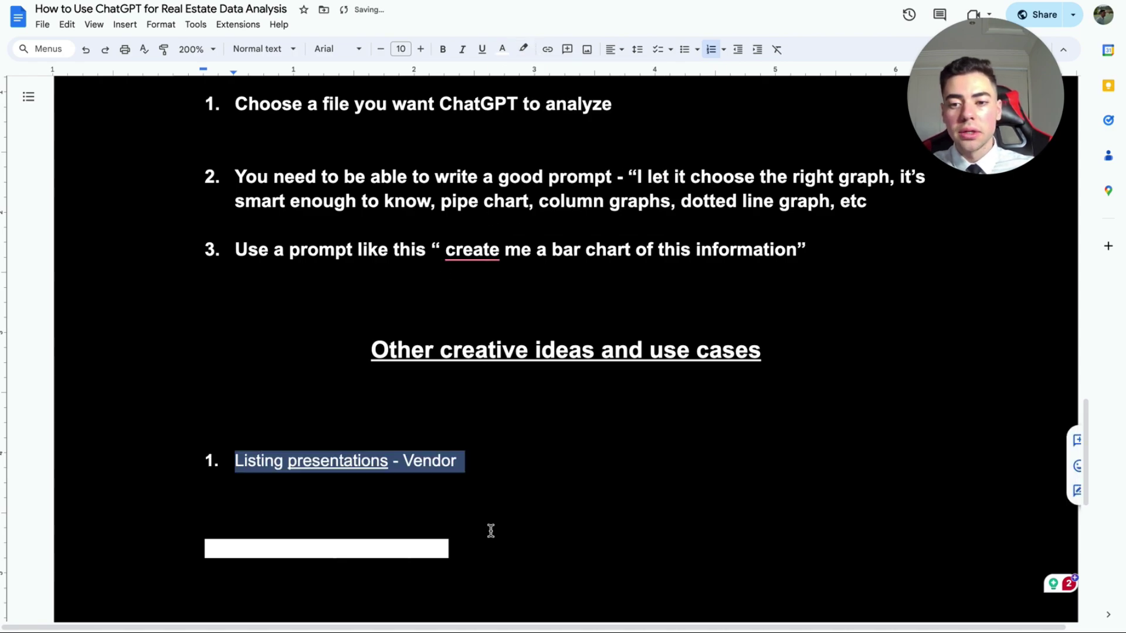
{"action": "left_click", "coordinate": [491, 531]}
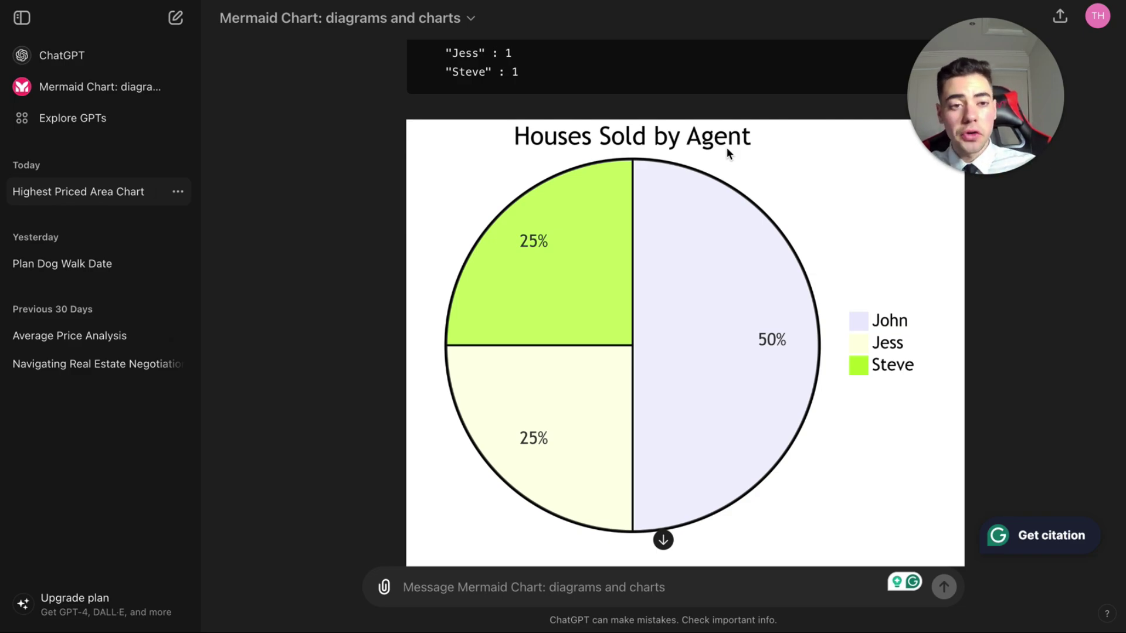
Scroll the chat past the pie chart to the histogram reply, its corrected code and diagram
{"action": "scroll", "coordinate": [729, 152], "scroll_direction": "down", "scroll_amount": 5}
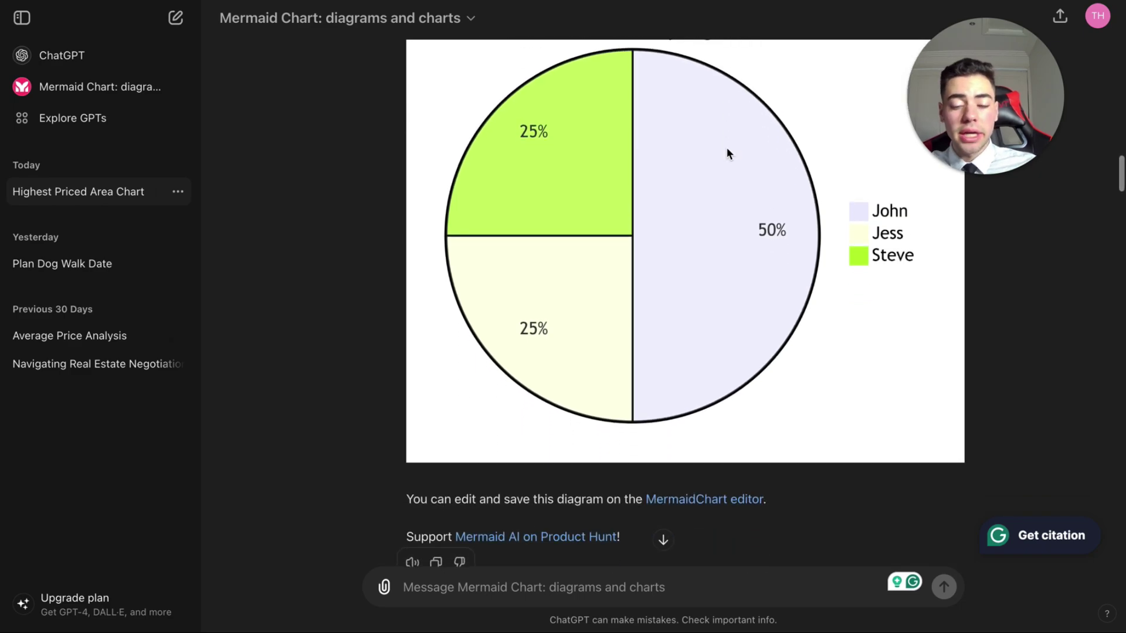
{"action": "scroll", "coordinate": [726, 147], "scroll_direction": "down", "scroll_amount": 10}
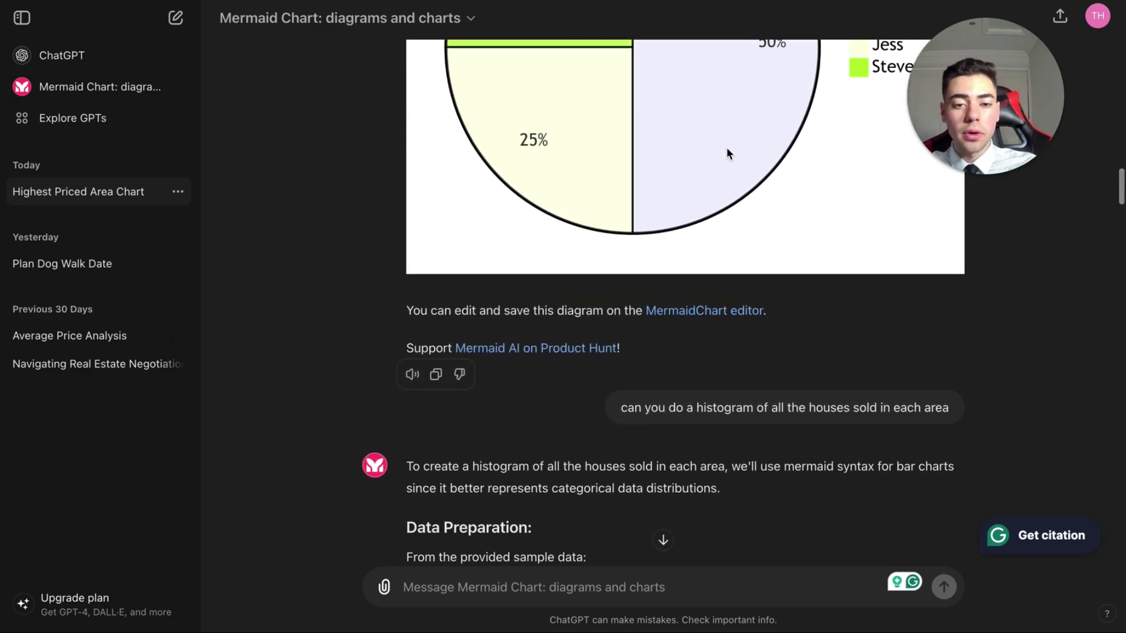
{"action": "scroll", "coordinate": [727, 148], "scroll_direction": "down", "scroll_amount": 20}
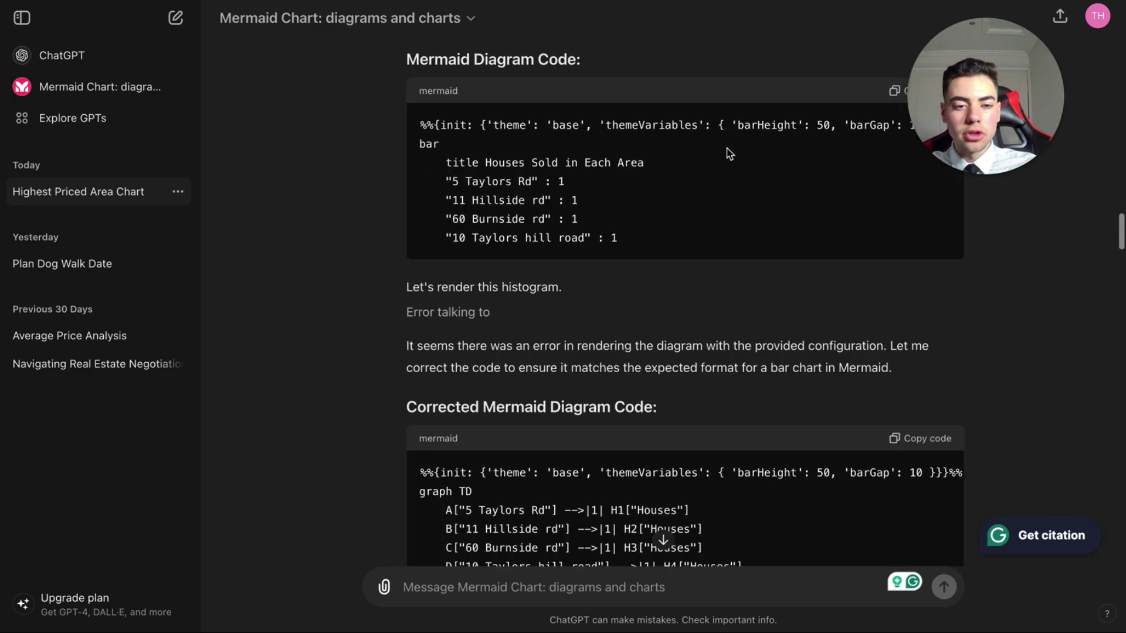
{"action": "scroll", "coordinate": [728, 152], "scroll_direction": "down", "scroll_amount": 3}
{"action": "scroll", "coordinate": [639, 175], "scroll_direction": "up", "scroll_amount": 3}
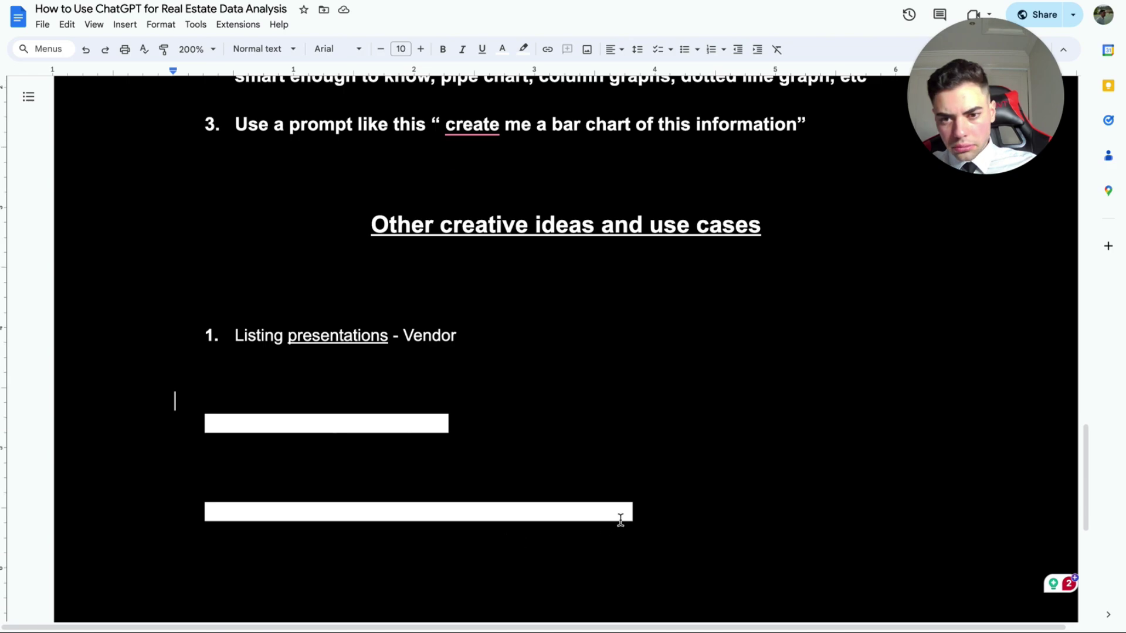
Set the highlight on the two hidden use case lines to None
{"action": "left_click_drag", "start_coordinate": [620, 515], "coordinate": [210, 397]}
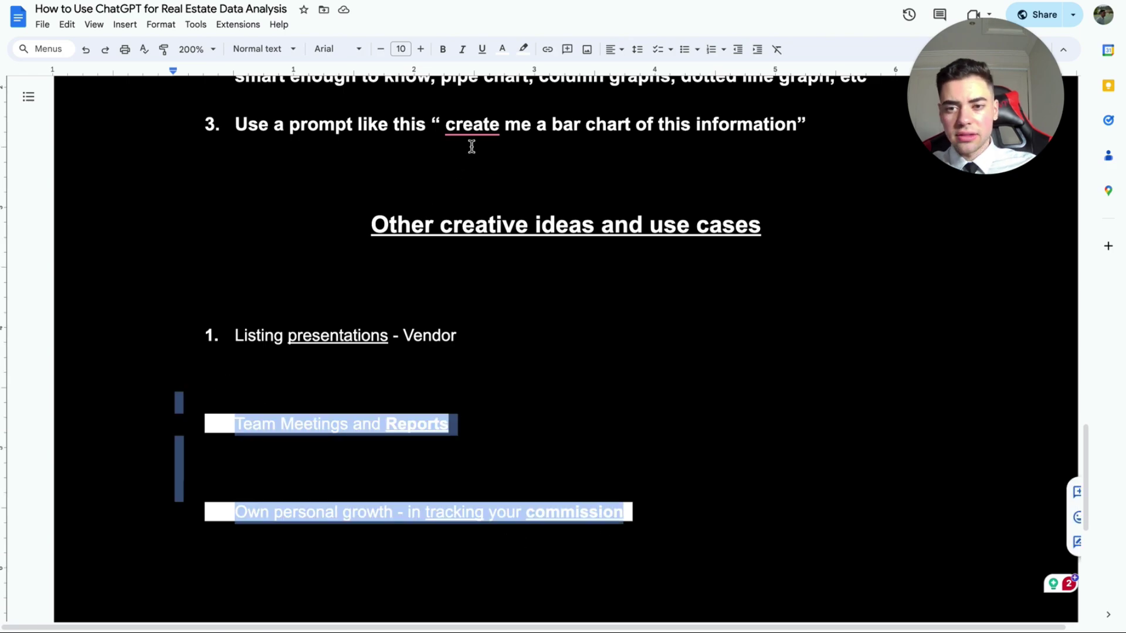
{"action": "left_click", "coordinate": [523, 49]}
{"action": "left_click", "coordinate": [533, 76]}
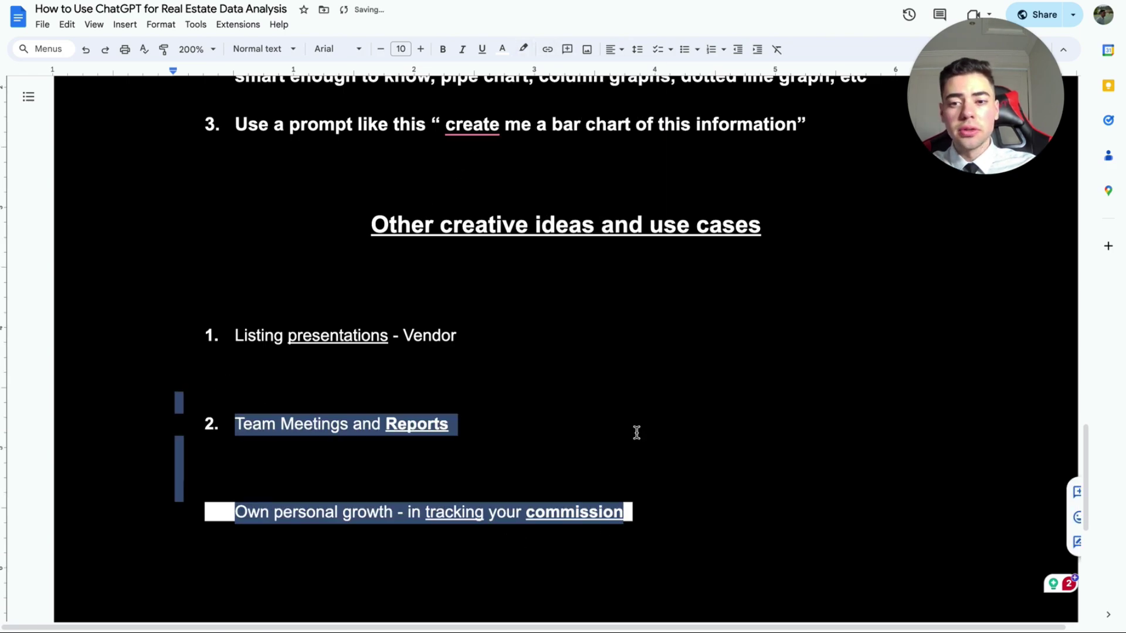
Remove the leftover white highlight from 'Own personal growth - in tracking your commissions'
{"action": "left_click", "coordinate": [636, 433]}
{"action": "triple_click", "coordinate": [234, 510]}
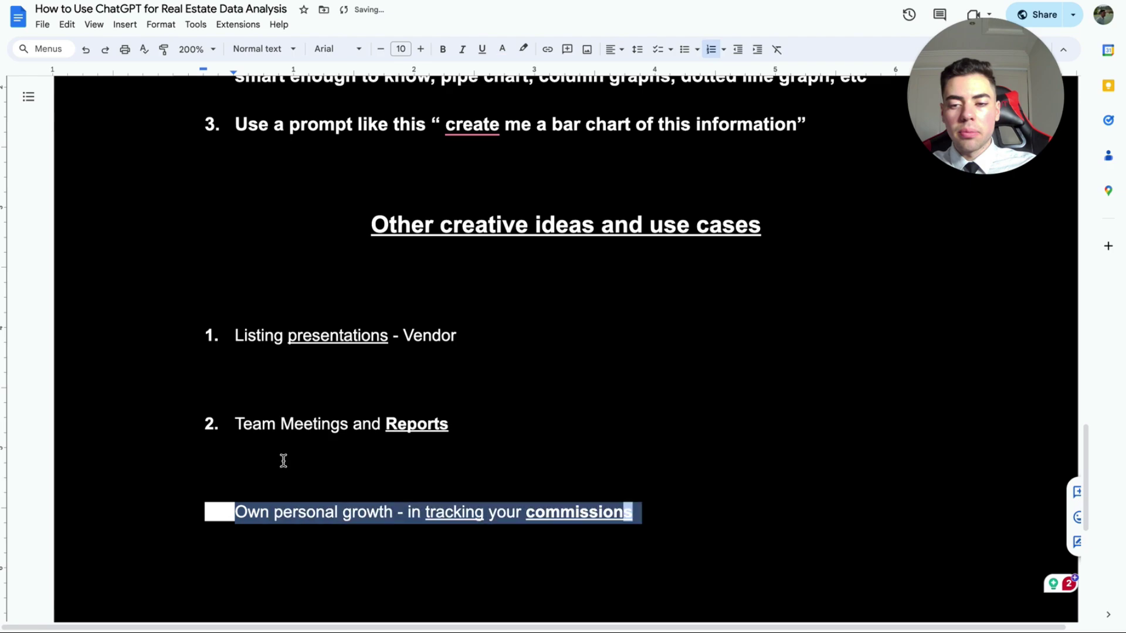
{"action": "left_click", "coordinate": [523, 49]}
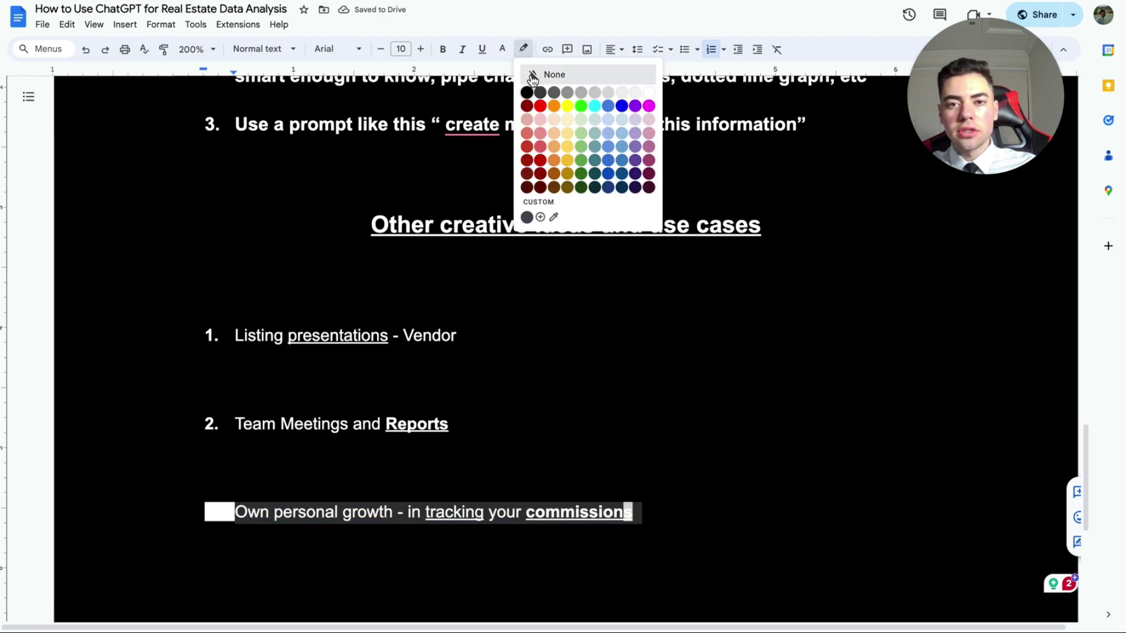
{"action": "left_click", "coordinate": [535, 75]}
{"action": "left_click", "coordinate": [638, 333]}
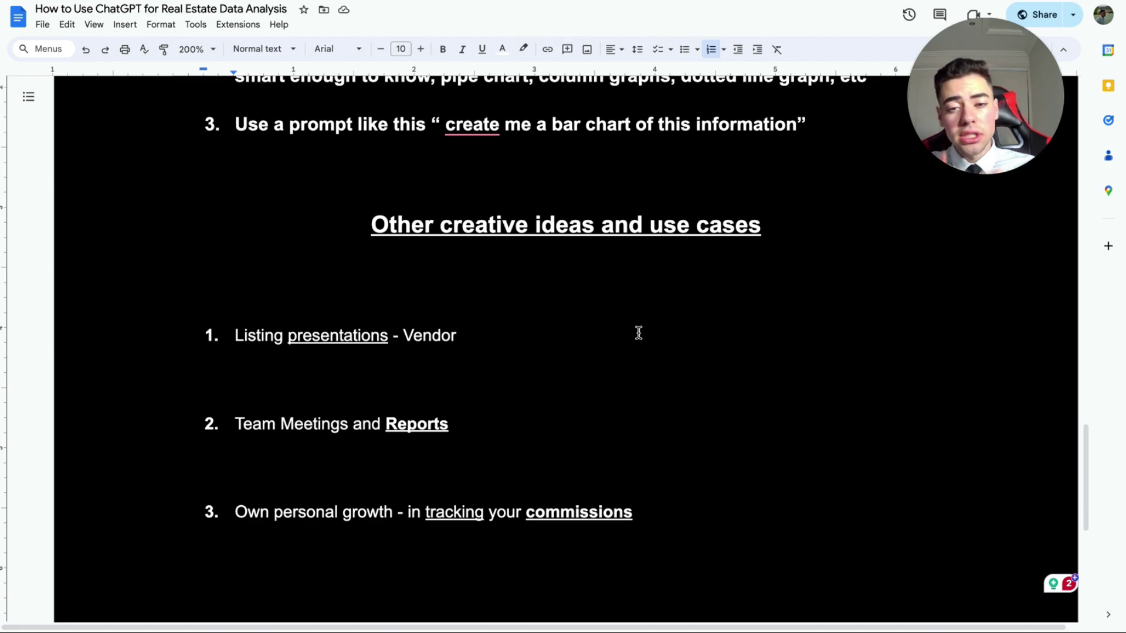
Scroll the guide back up to the 'How to Use ChatGPT for Real Estate Data Analysis' title
{"action": "scroll", "coordinate": [639, 333], "scroll_direction": "up", "scroll_amount": 20}
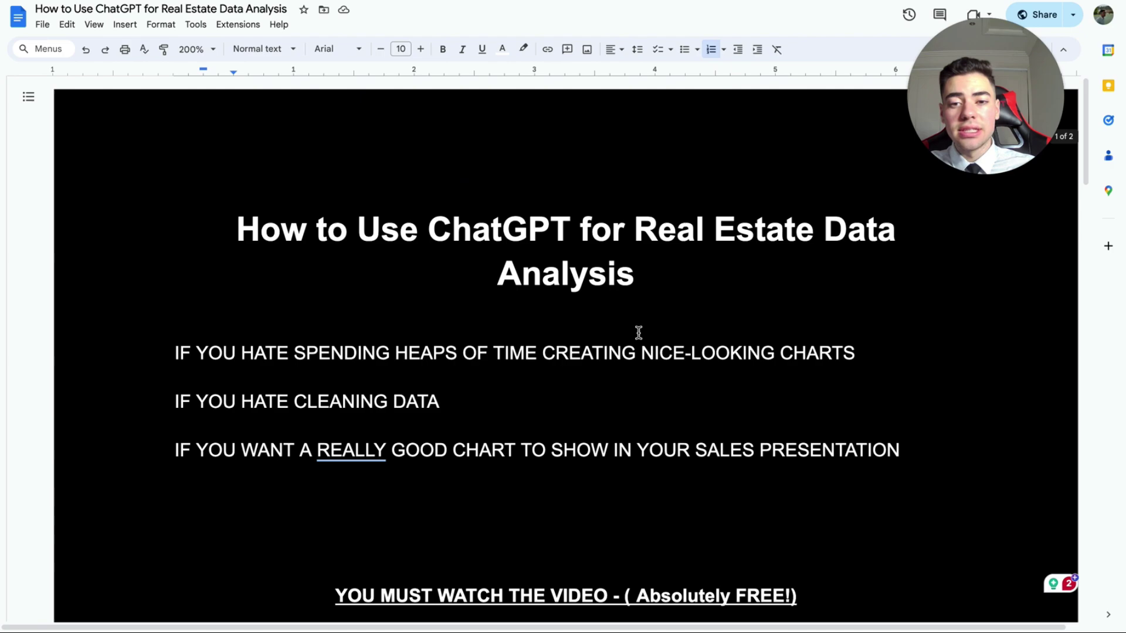
{"action": "scroll", "coordinate": [638, 333], "scroll_direction": "down", "scroll_amount": 4}
{"action": "scroll", "coordinate": [638, 333], "scroll_direction": "down", "scroll_amount": 7}
{"action": "scroll", "coordinate": [640, 334], "scroll_direction": "up", "scroll_amount": 8}
{"action": "scroll", "coordinate": [639, 333], "scroll_direction": "up", "scroll_amount": 3}
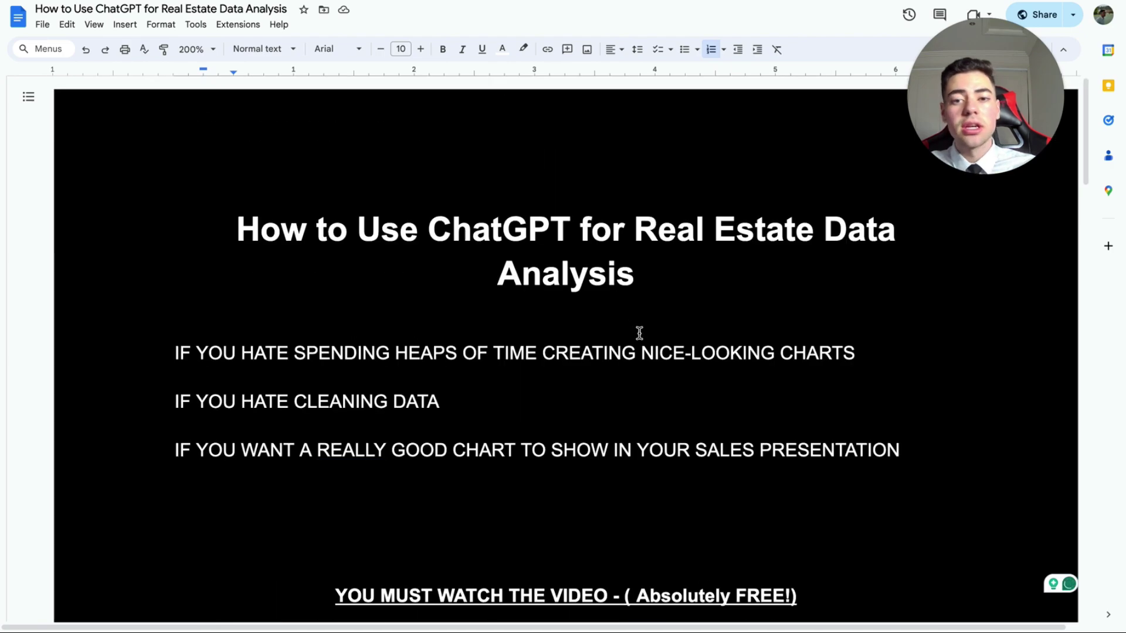